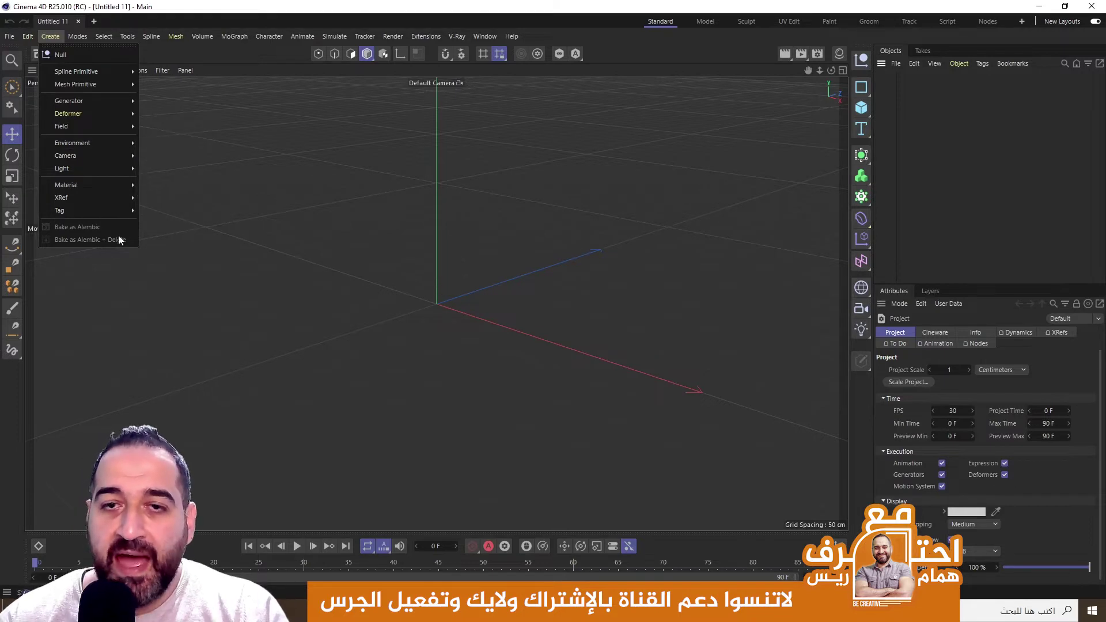
# - Add a Sky object from the environment flyout, turning the viewport light grey
pyautogui.click(895, 274)
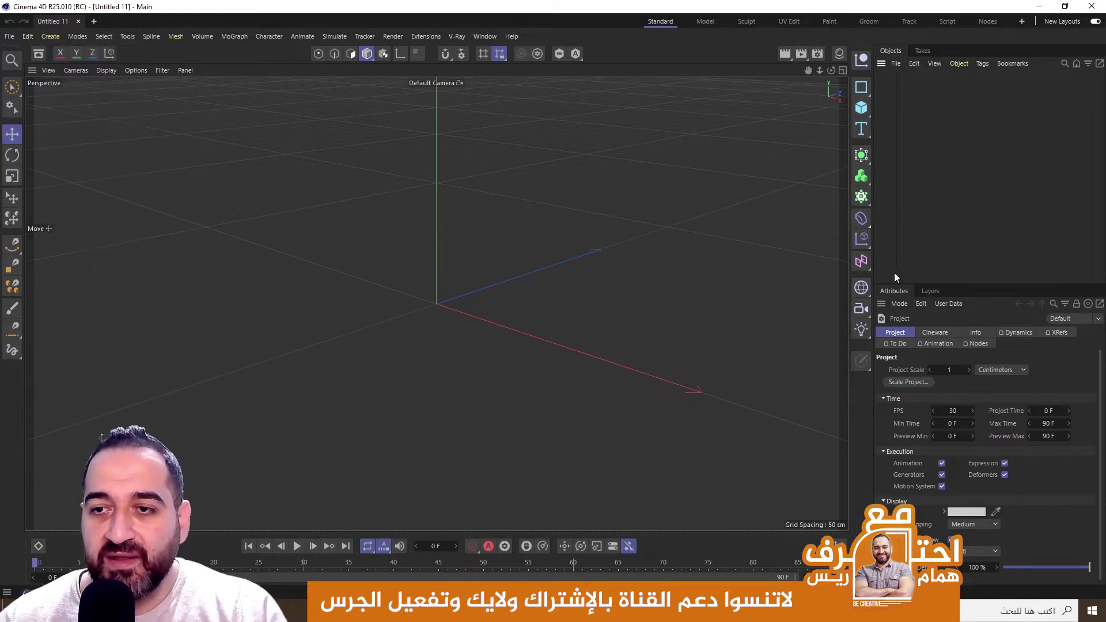
pyautogui.click(864, 293)
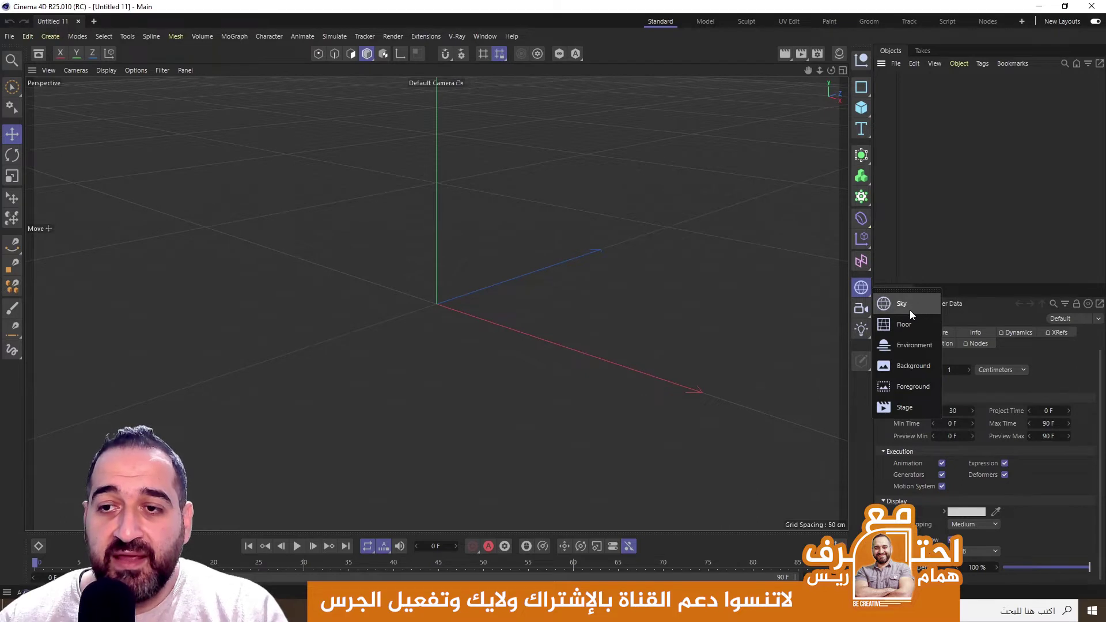
pyautogui.click(908, 307)
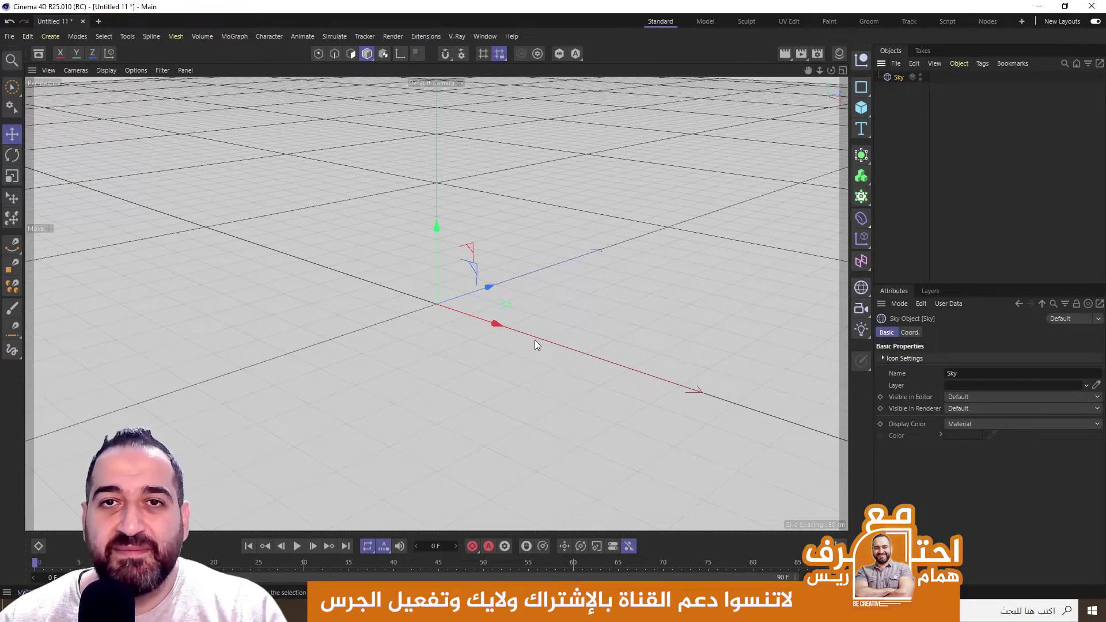
# - Add a Sphere primitive, raise its Segments from 16 to 54, and select the Sky
pyautogui.click(866, 106)
pyautogui.click(946, 163)
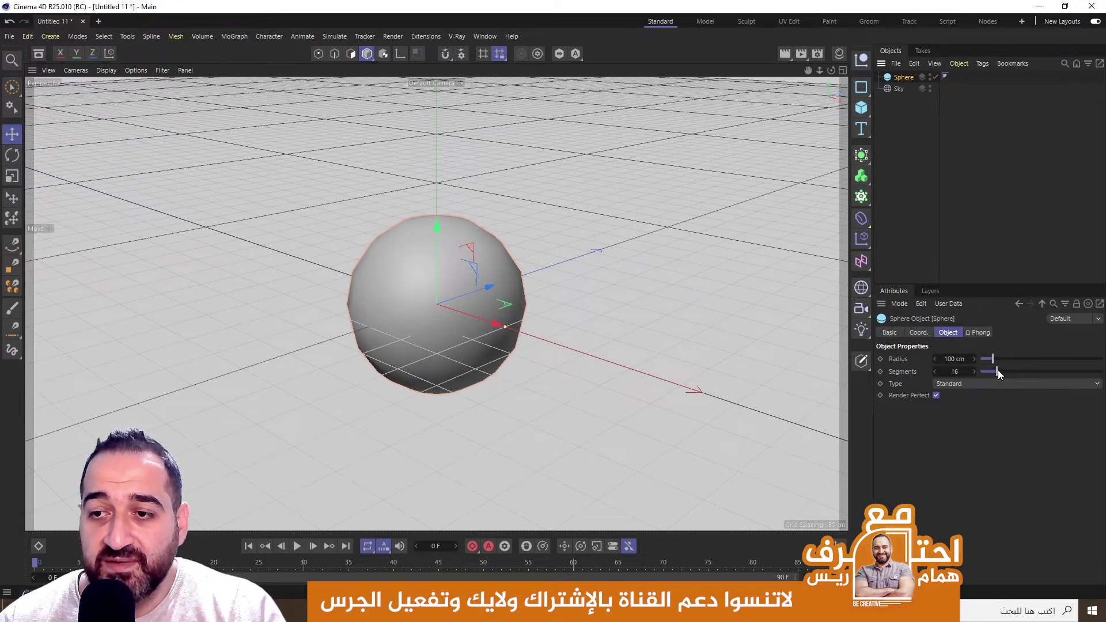
pyautogui.moveTo(998, 372); pyautogui.dragTo(1045, 371)
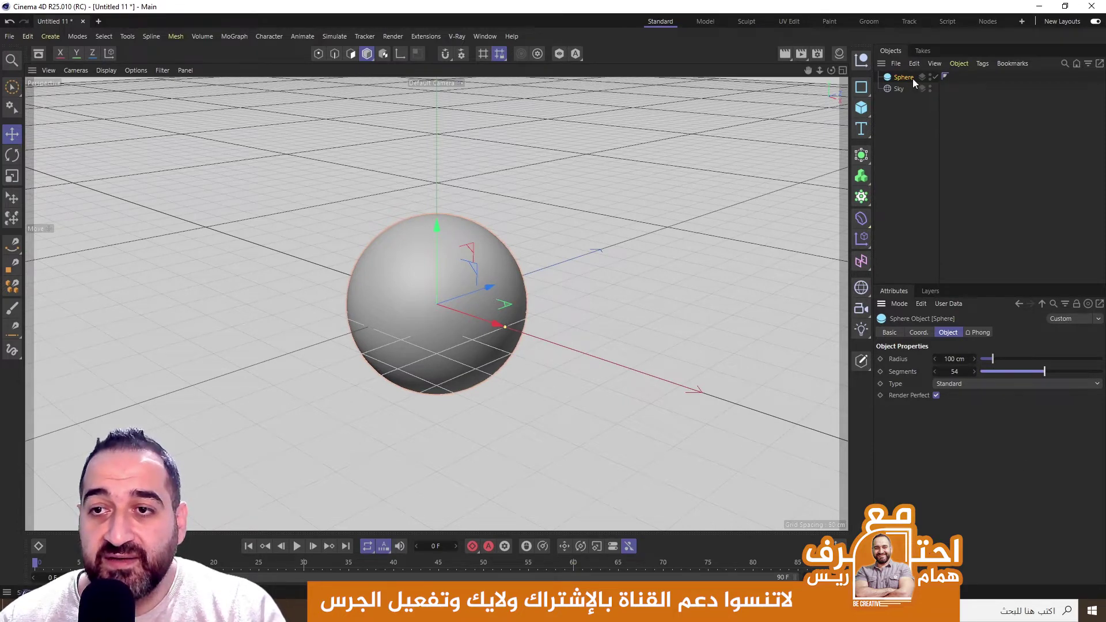
pyautogui.click(899, 89)
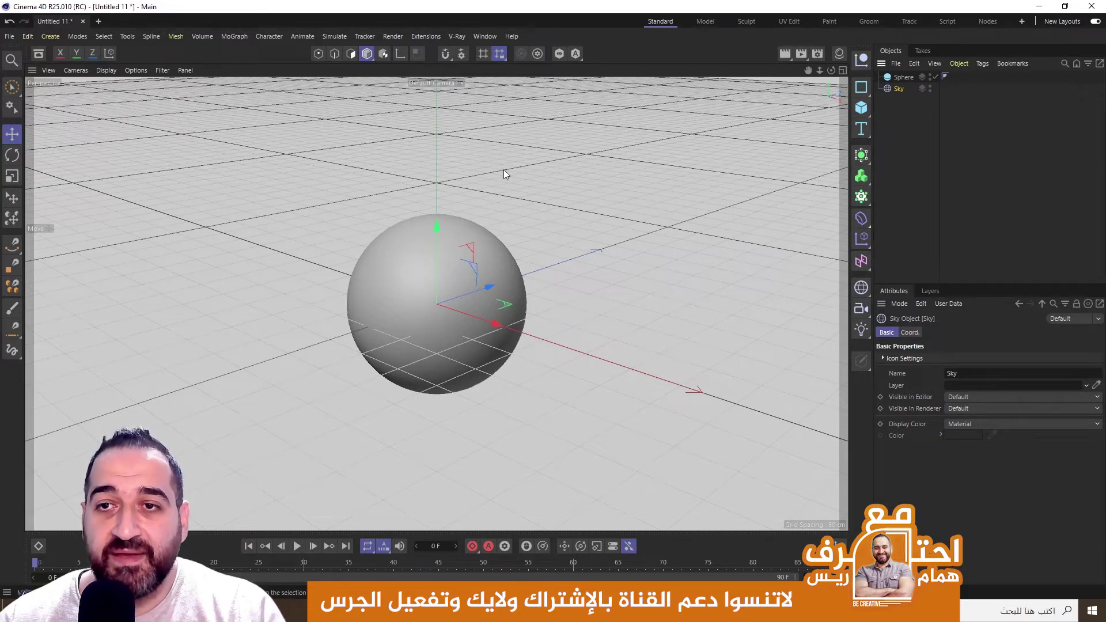
# - Preview the render, then delete the Sky object so the sphere renders on black
pyautogui.click(786, 54)
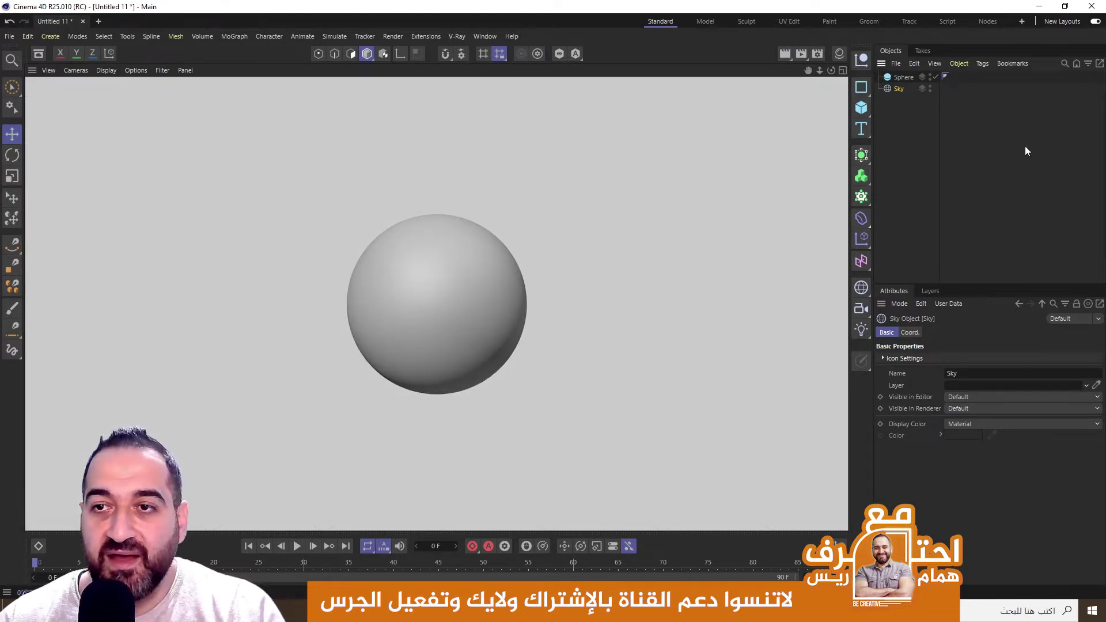
pyautogui.press('Delete')
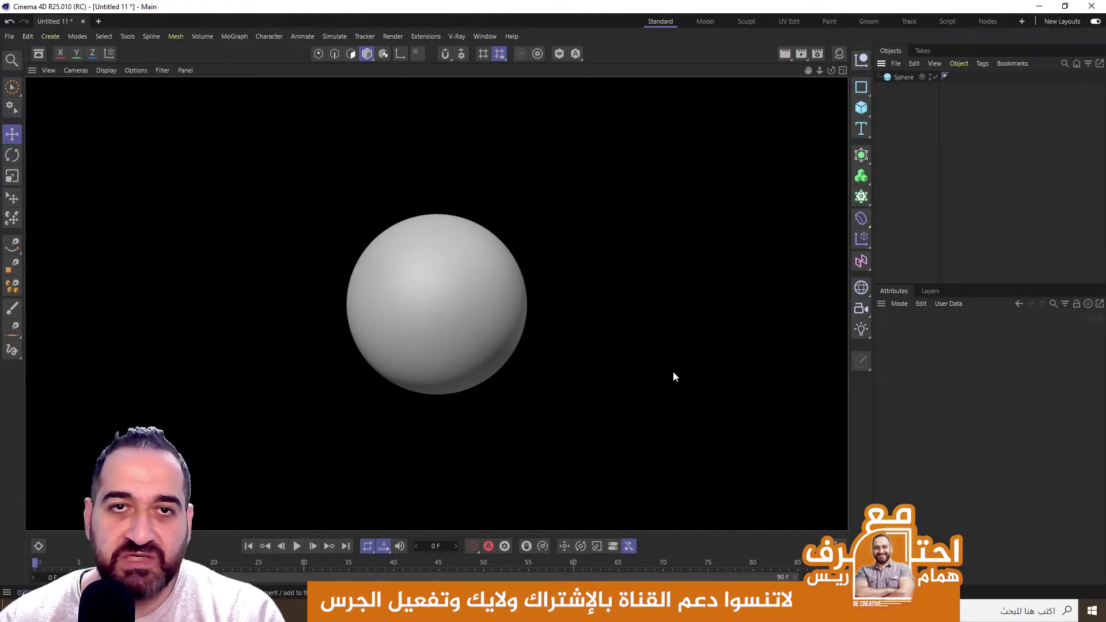
# - Add a Floor, lift the sphere fully above it, render a preview, and select the Floor
pyautogui.click(878, 137)
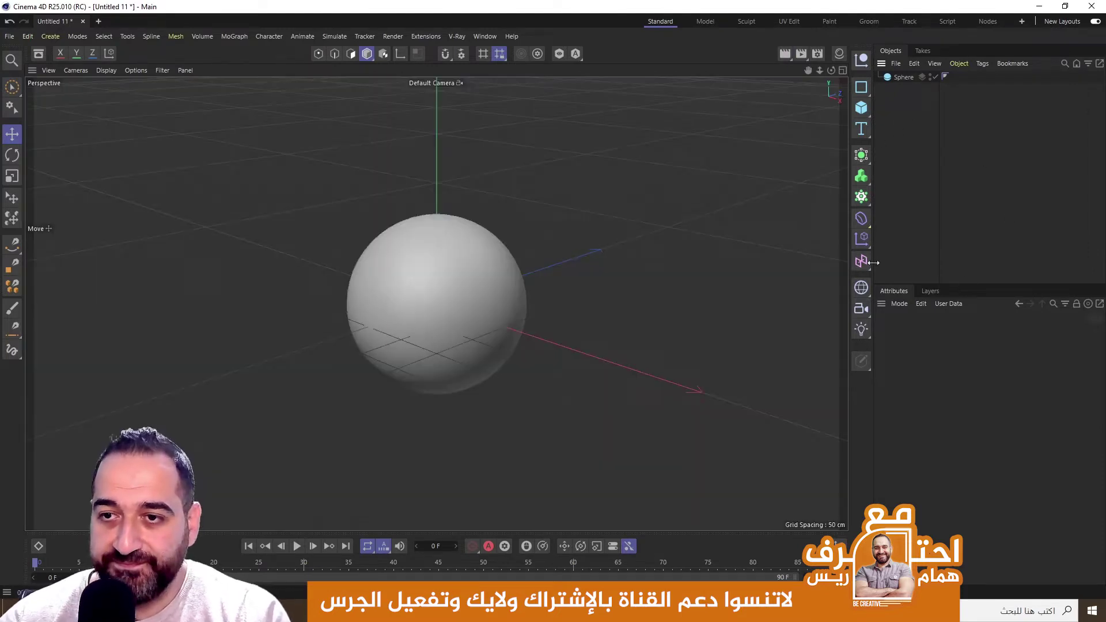
pyautogui.click(864, 290)
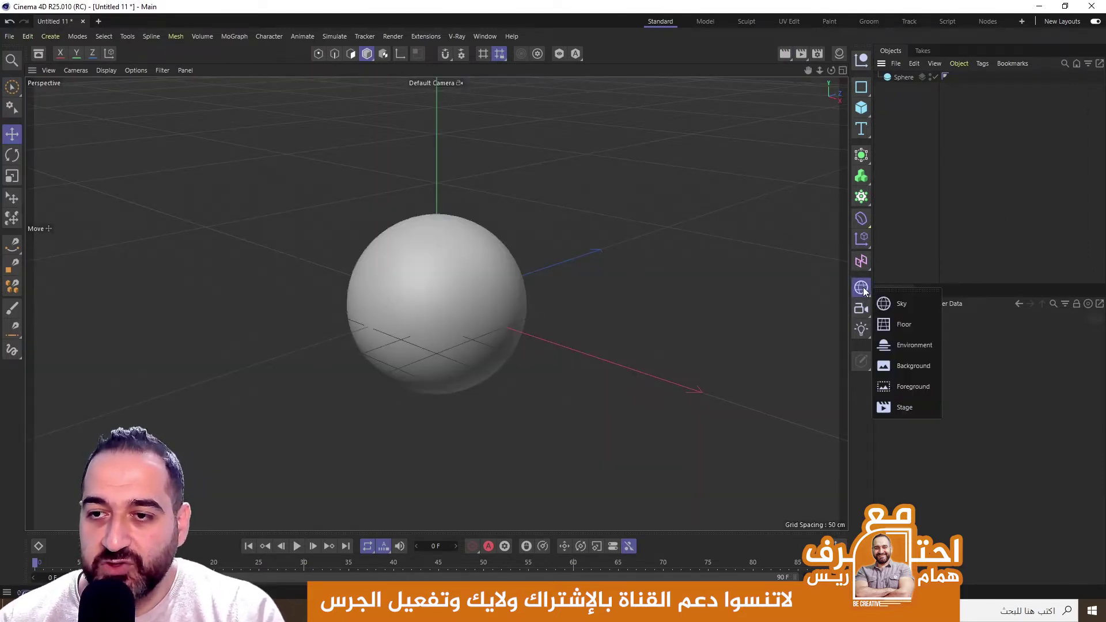
pyautogui.click(903, 324)
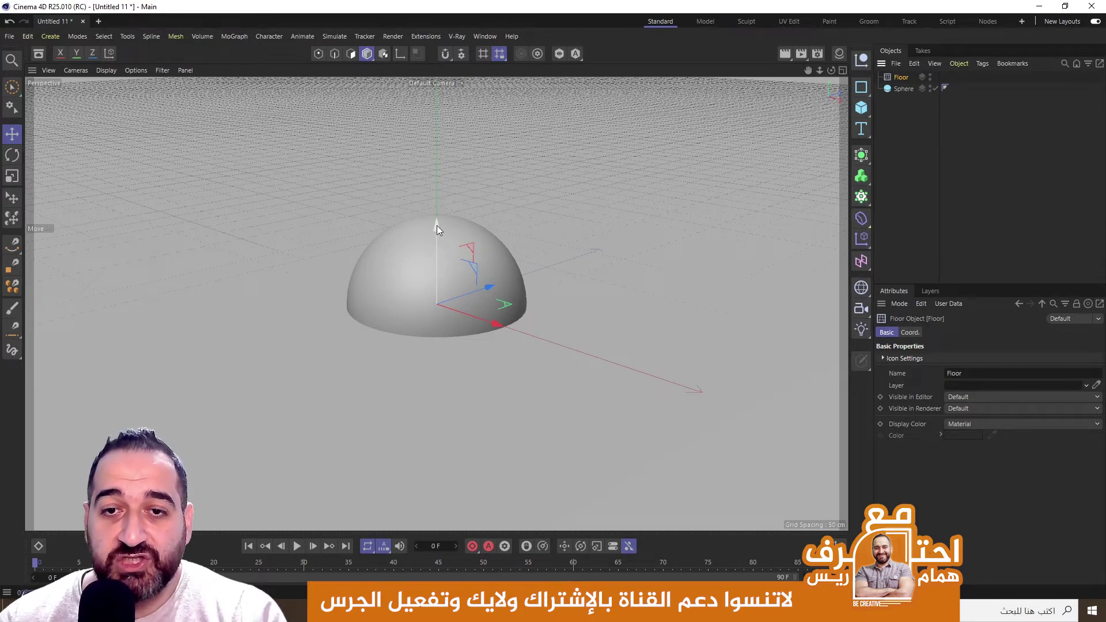
pyautogui.moveTo(437, 226)
pyautogui.mouseDown()
pyautogui.moveTo(413, 315)
pyautogui.moveTo(448, 303)
pyautogui.mouseUp()
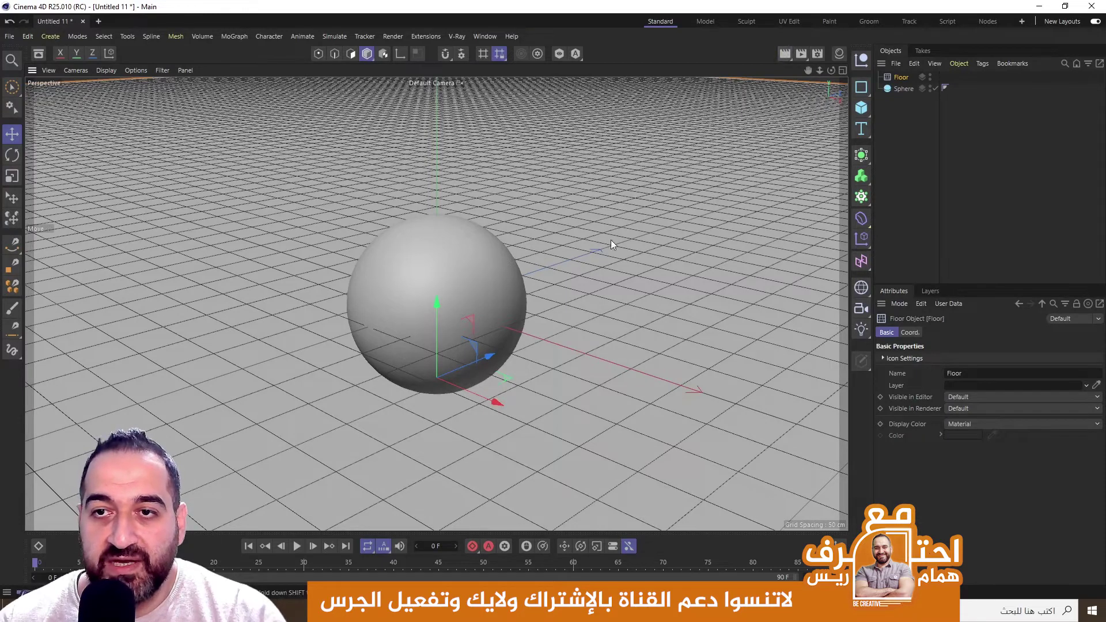
pyautogui.hotkey('ctrl', 'r')
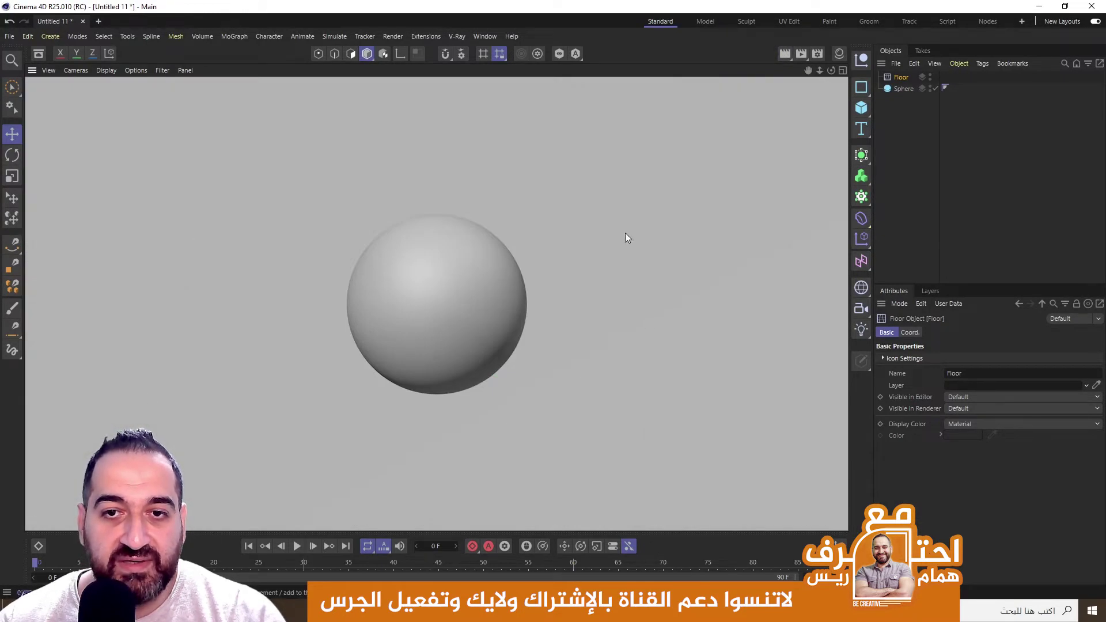
pyautogui.click(915, 133)
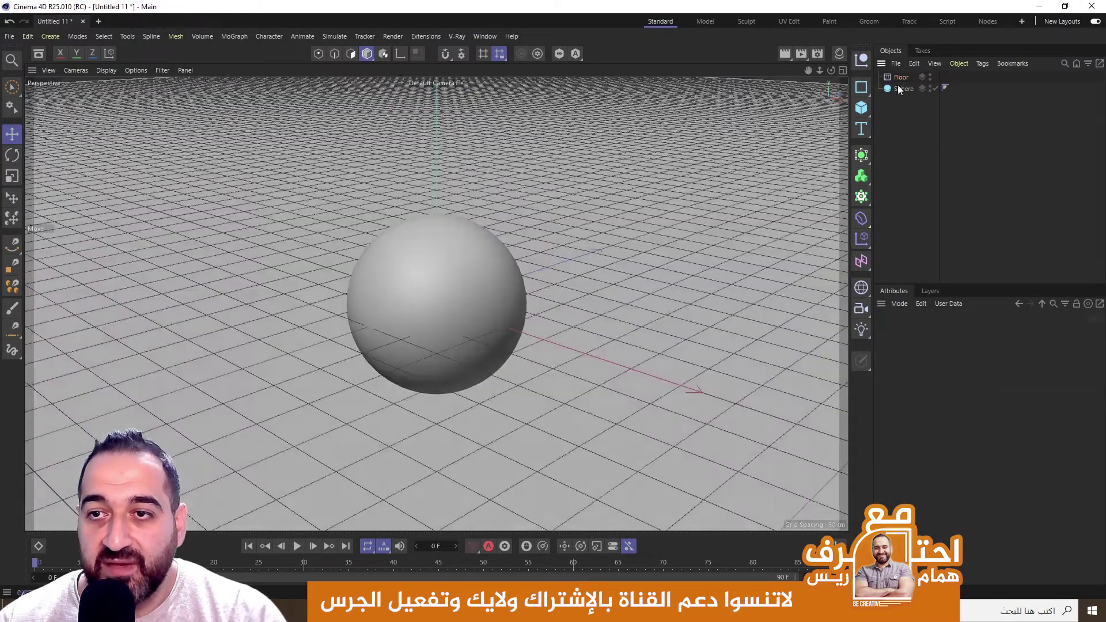
pyautogui.click(900, 78)
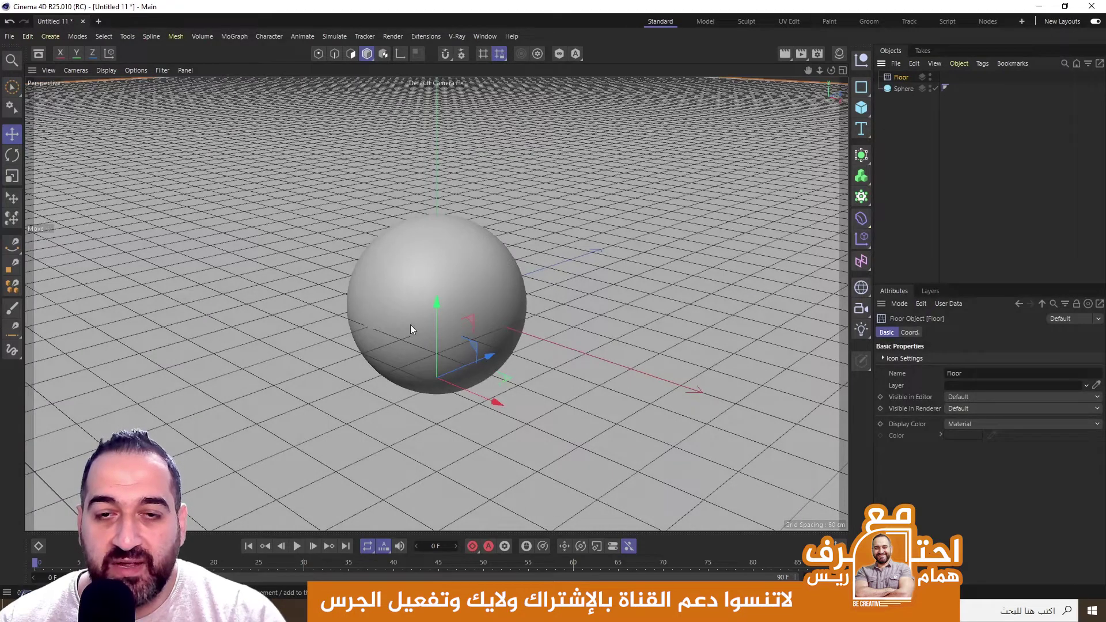
# - Create a red material, apply it to the Floor, and render the view
pyautogui.click(844, 51)
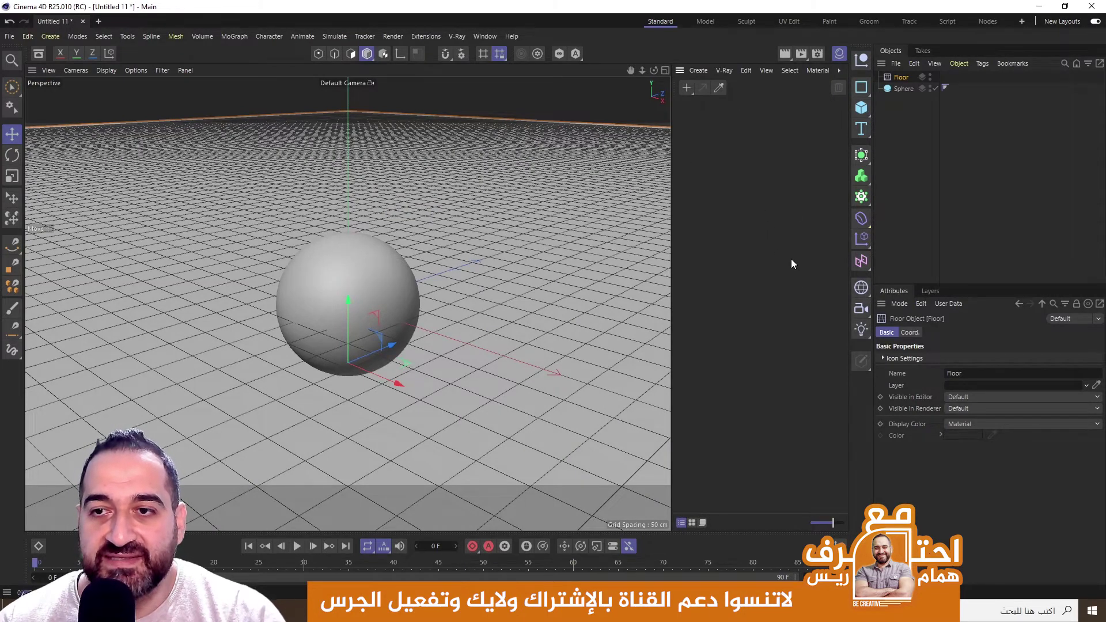
pyautogui.doubleClick(725, 170)
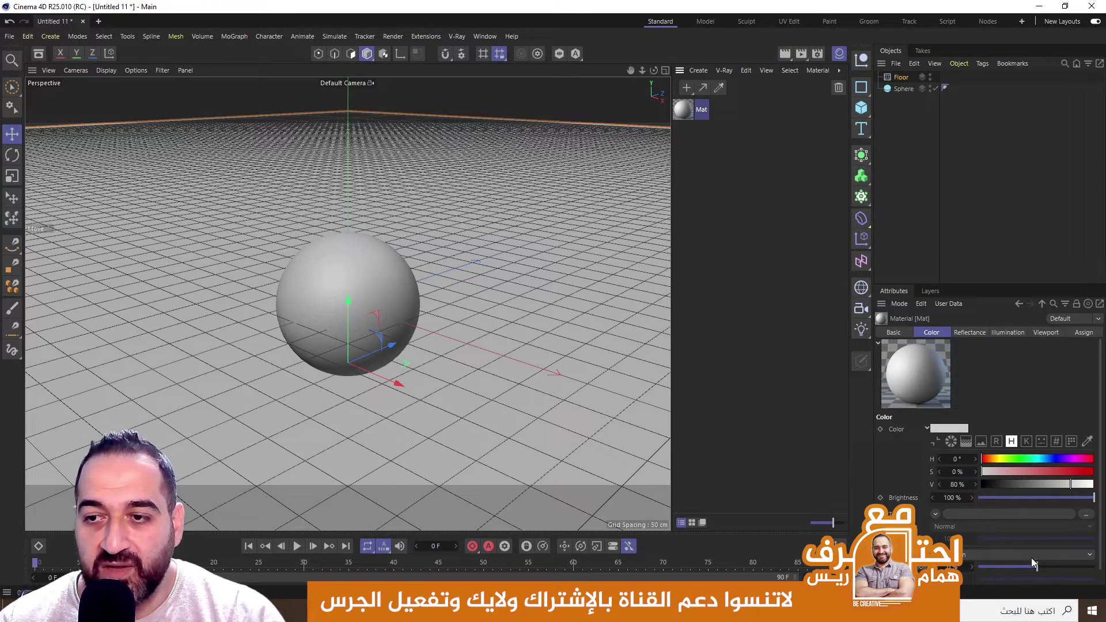
pyautogui.moveTo(1044, 473); pyautogui.dragTo(1069, 471)
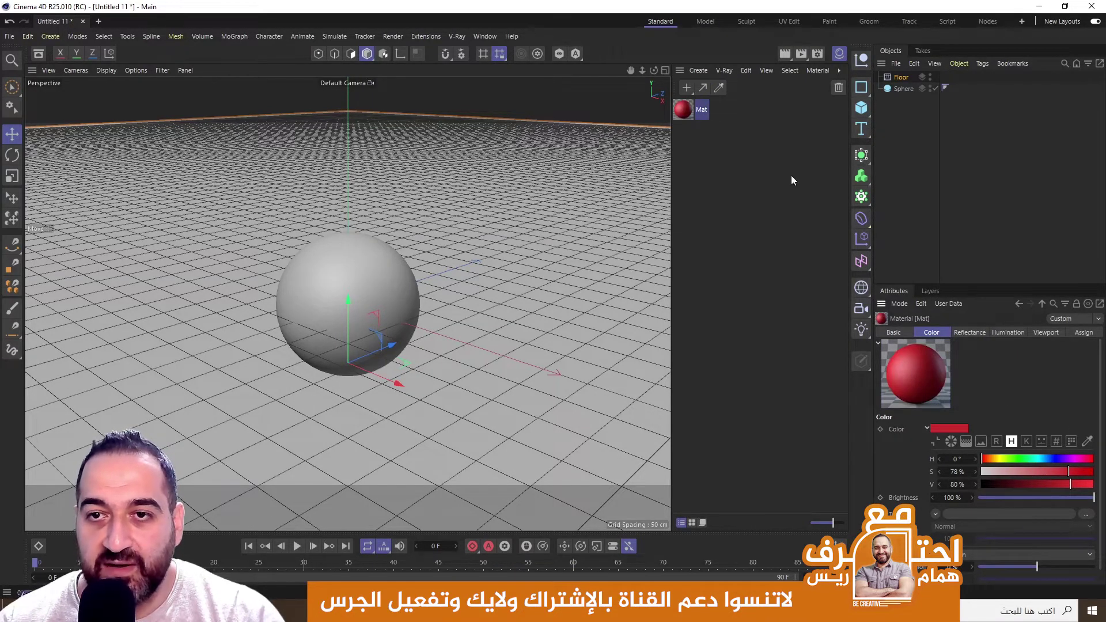
pyautogui.moveTo(470, 336); pyautogui.dragTo(511, 422)
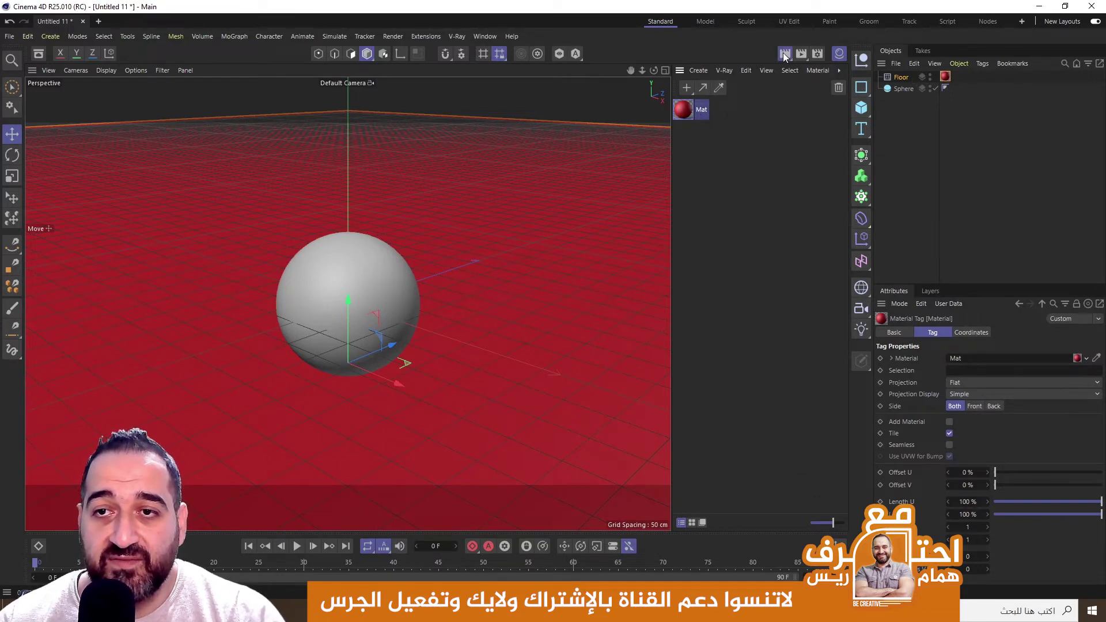
pyautogui.hotkey('ctrl', 'r')
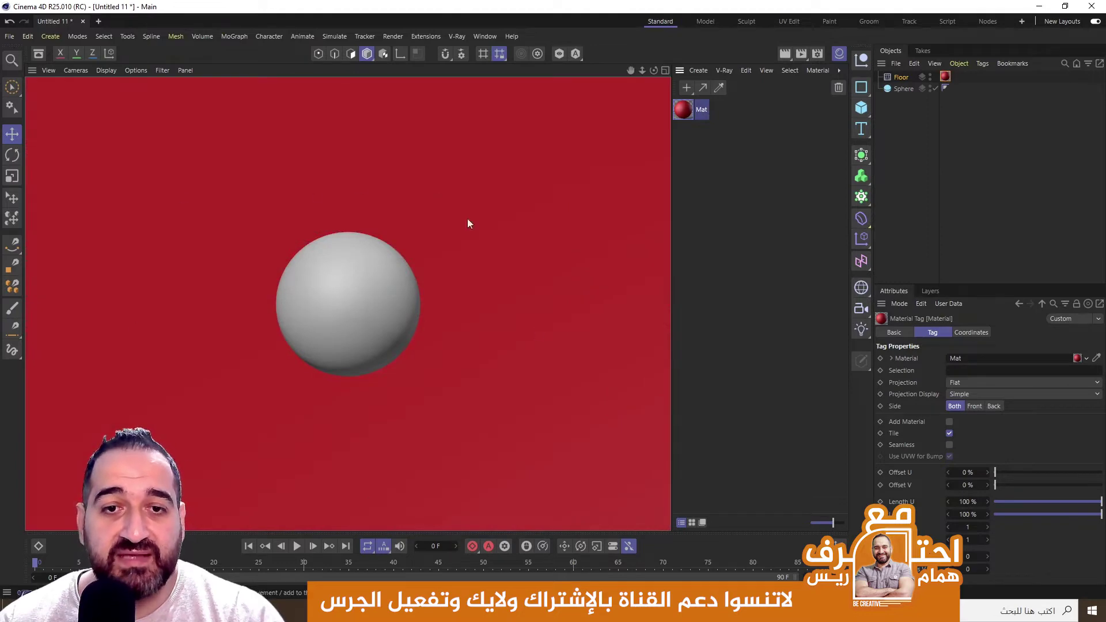
# - Change the floor material Mat to brown-orange with saturation lowered to 44%
pyautogui.doubleClick(685, 109)
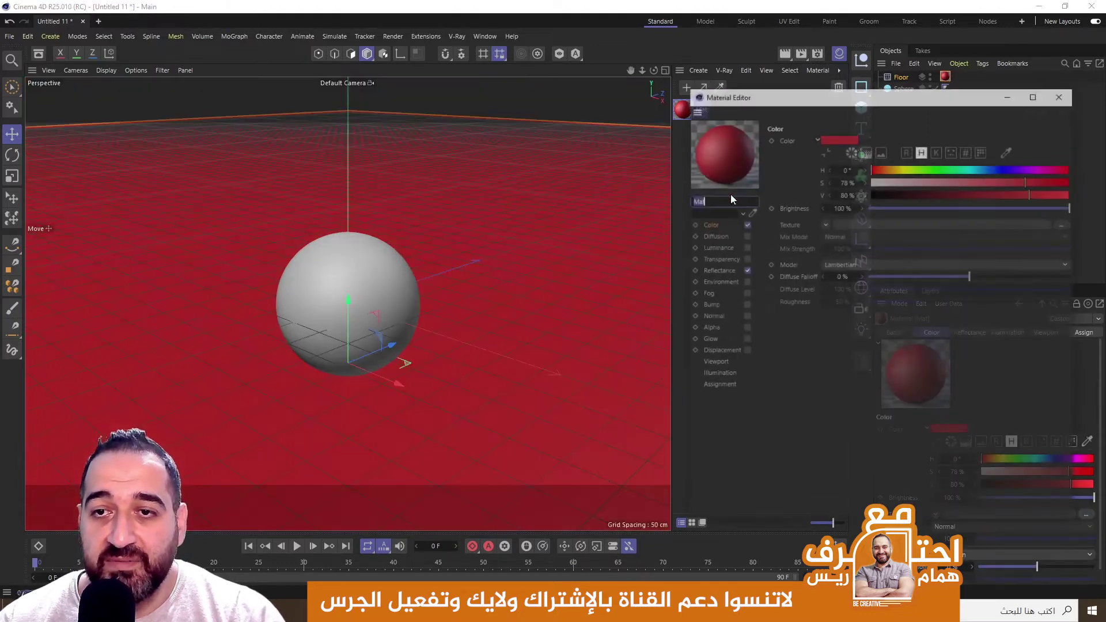
pyautogui.moveTo(1021, 180); pyautogui.dragTo(887, 174)
pyautogui.click(1016, 181)
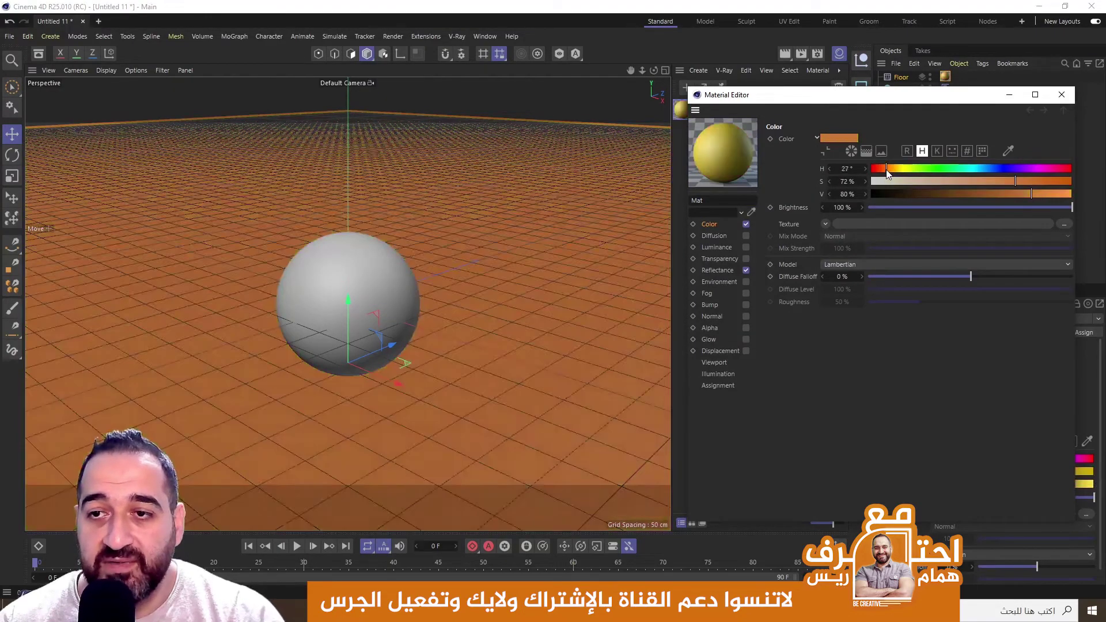
pyautogui.click(1001, 194)
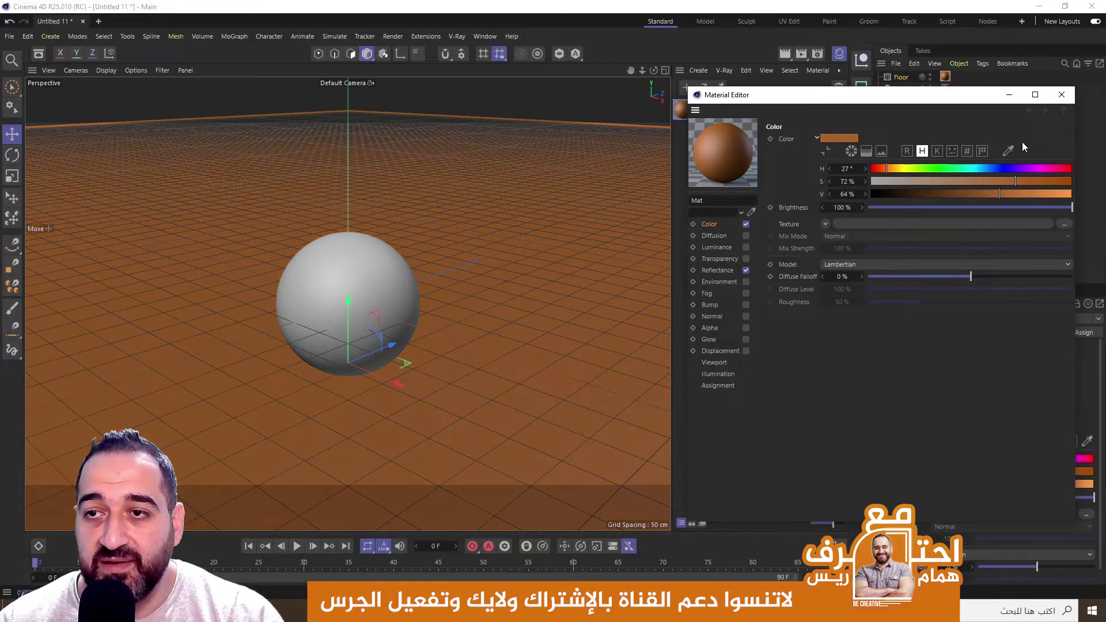
pyautogui.click(1057, 96)
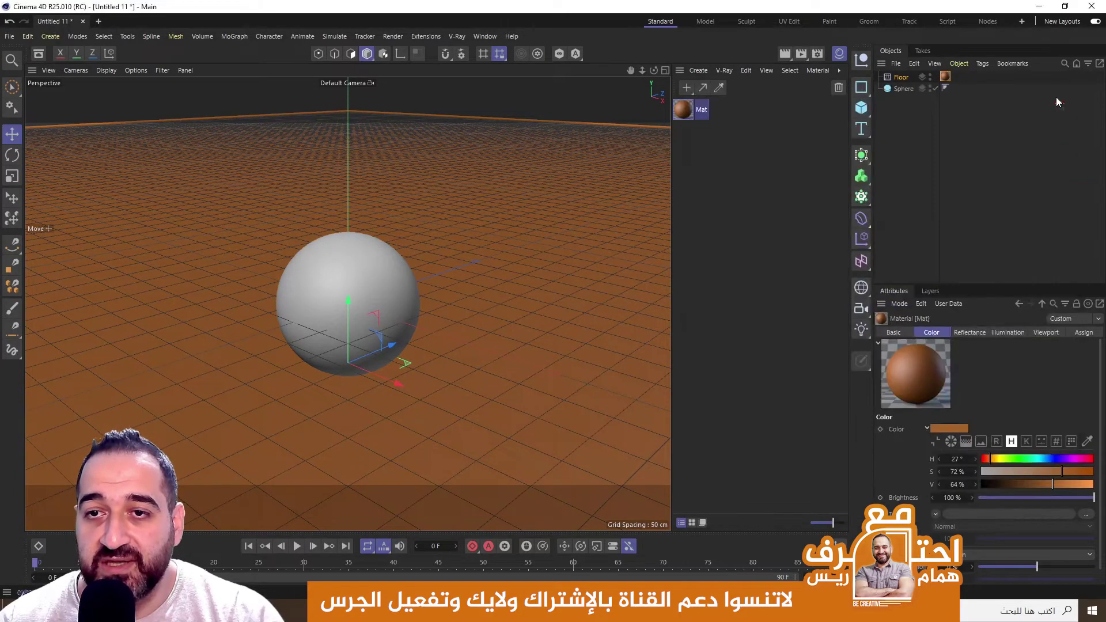
# - Create a blue Mat.1 (saturation 74%, value 85%), apply it to the sphere, and render
pyautogui.doubleClick(765, 227)
pyautogui.doubleClick(690, 109)
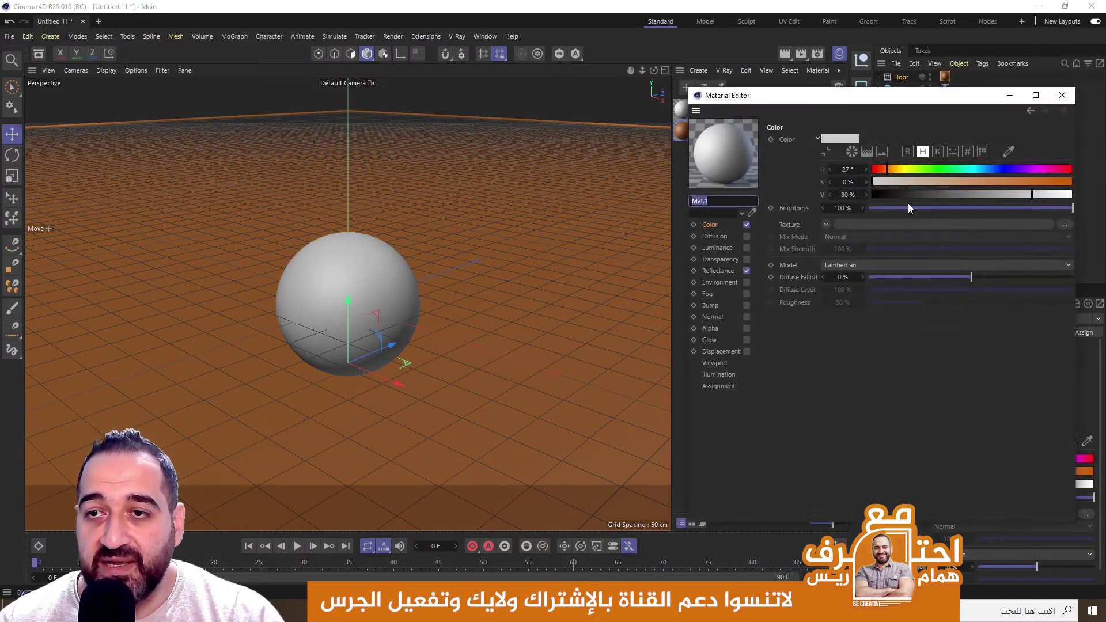
pyautogui.moveTo(897, 174); pyautogui.dragTo(1020, 184)
pyautogui.click(987, 170)
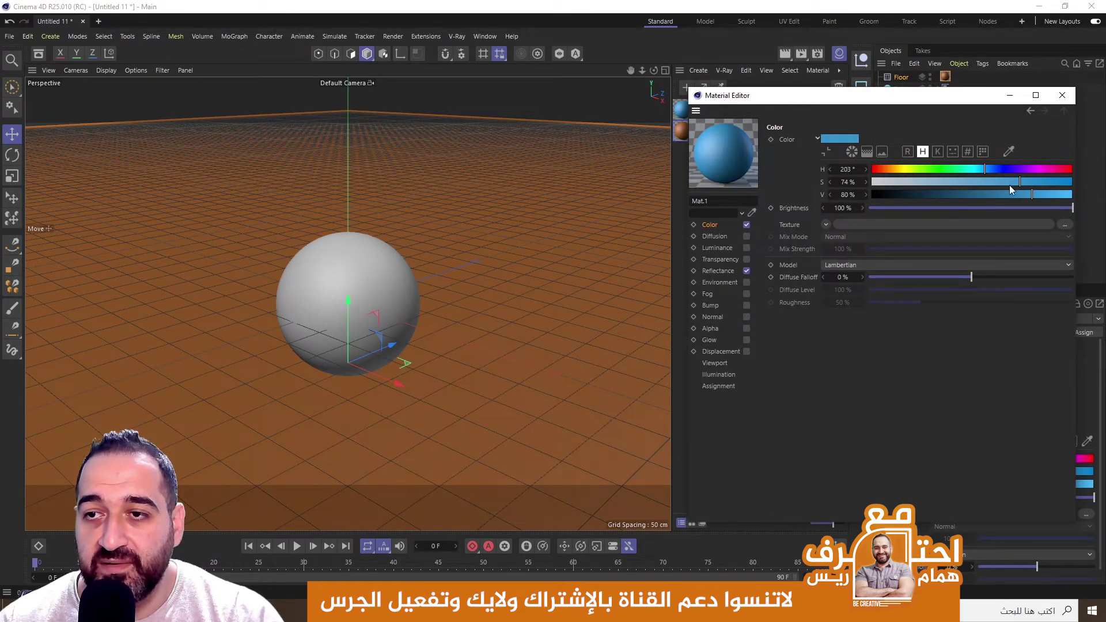
pyautogui.click(1042, 198)
pyautogui.click(1062, 95)
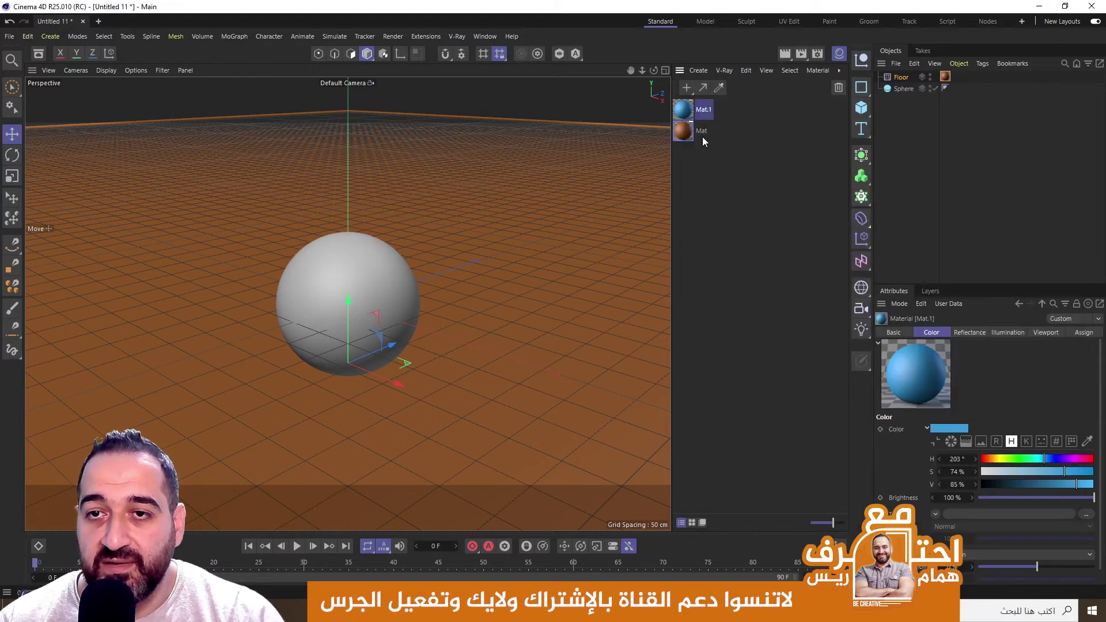
pyautogui.moveTo(684, 109); pyautogui.dragTo(317, 289)
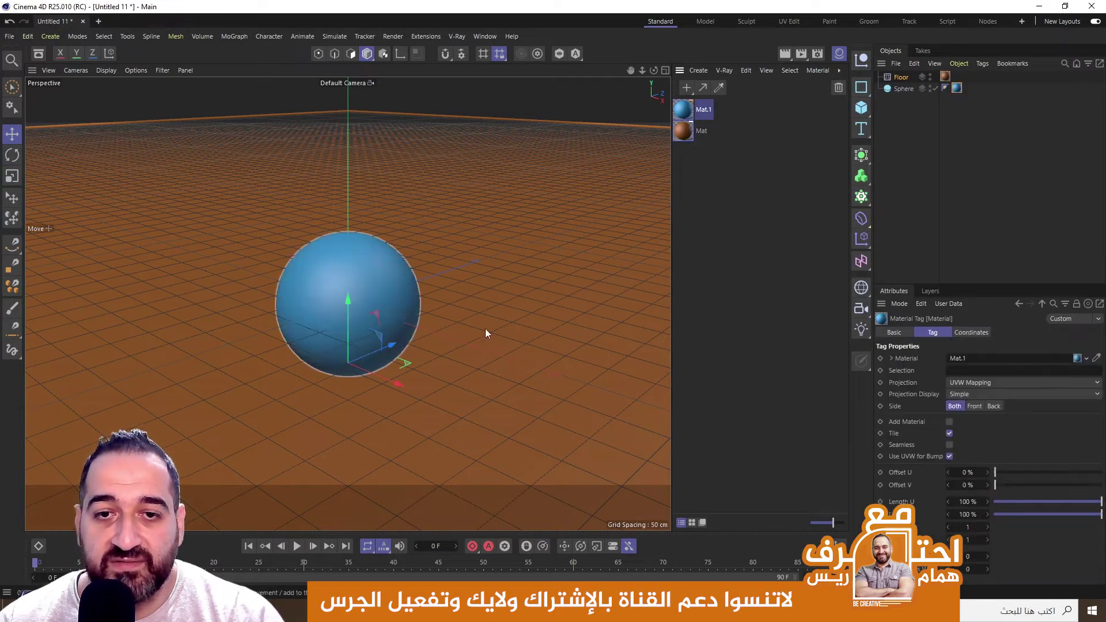
pyautogui.click(784, 53)
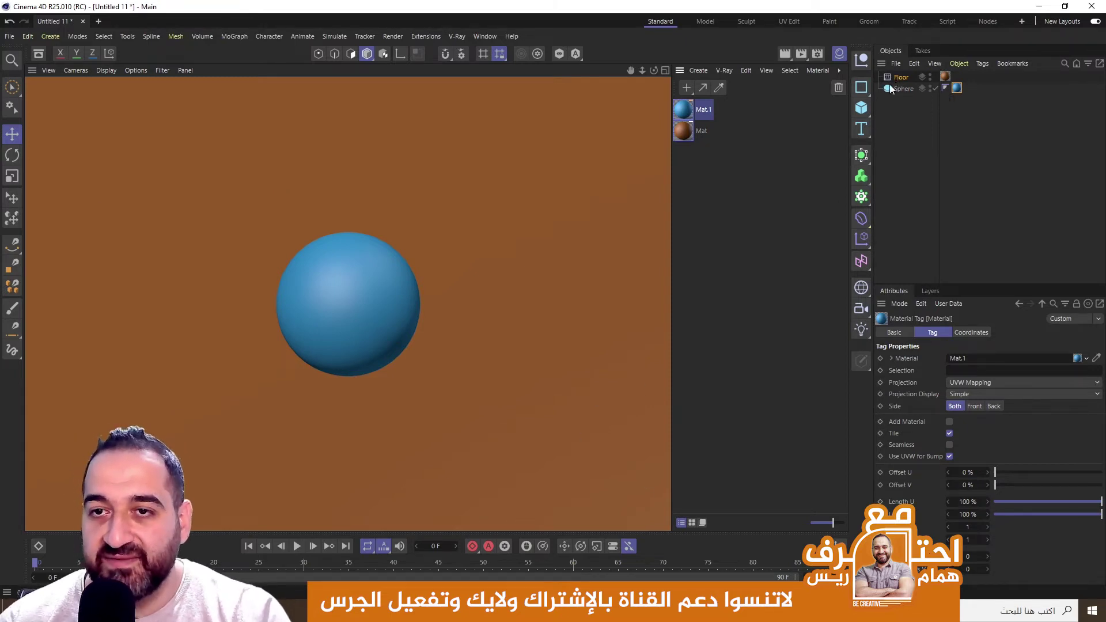
# - Add a Sky object again, preview the render, and return to the editor view
pyautogui.click(860, 287)
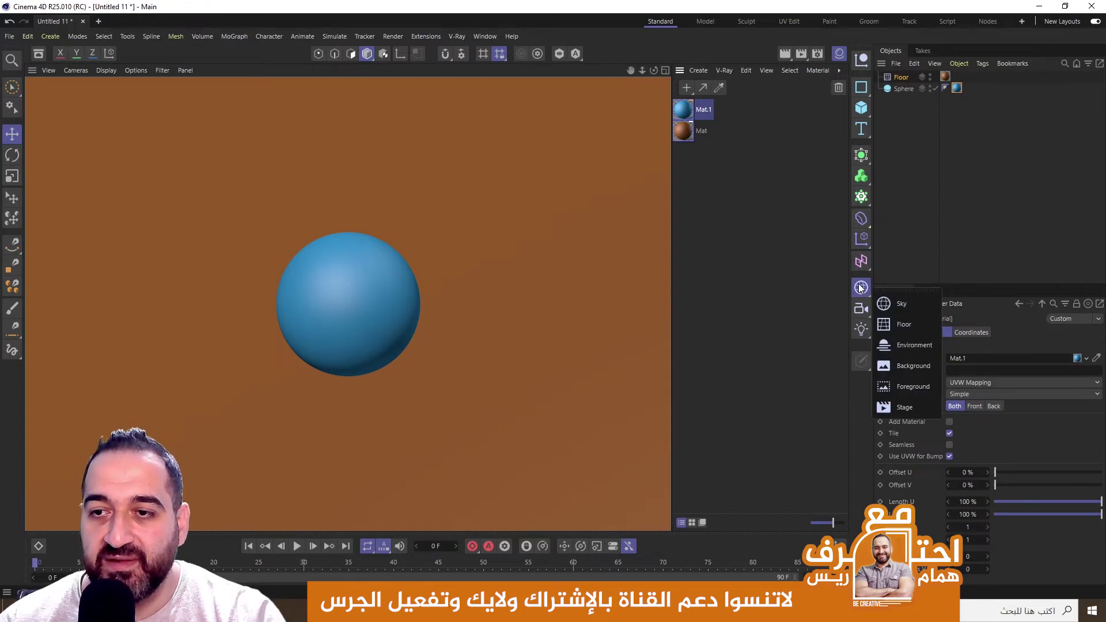
pyautogui.click(900, 304)
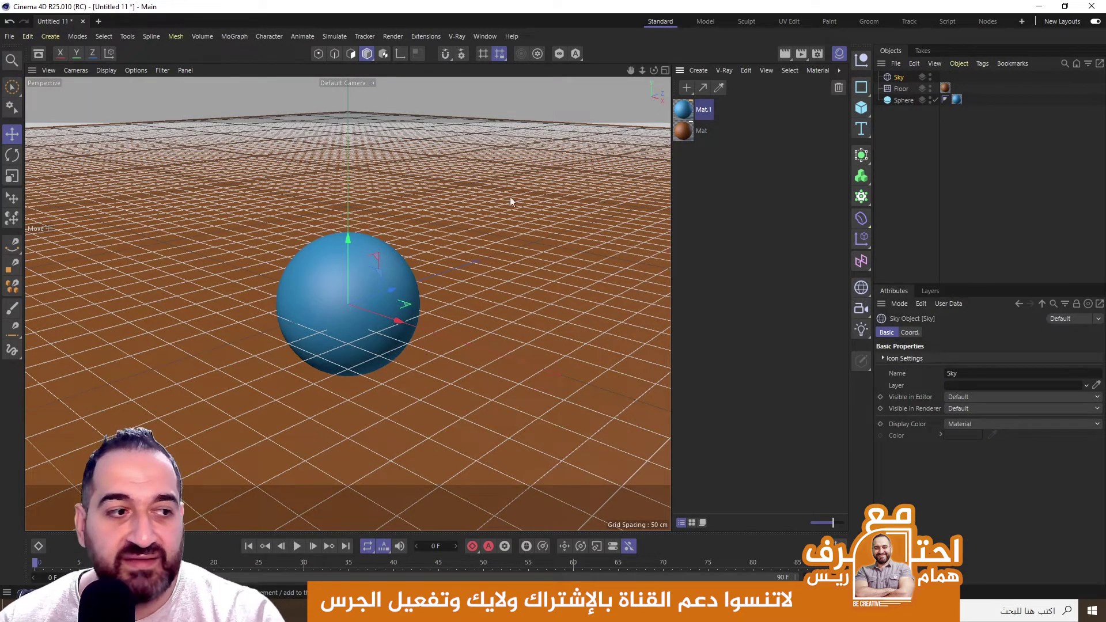
pyautogui.click(786, 56)
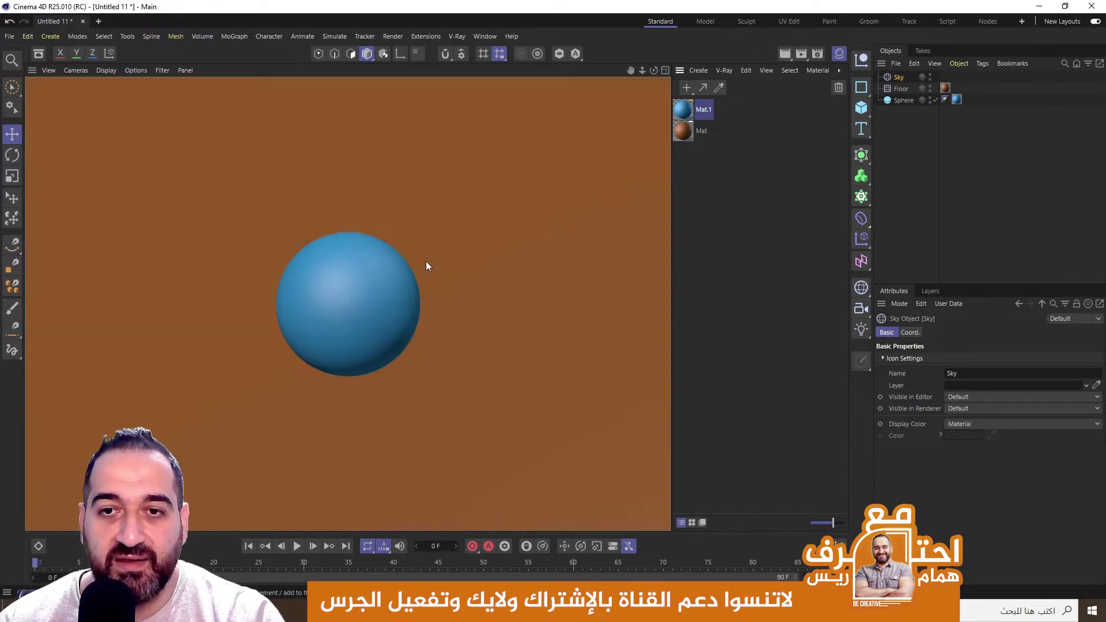
pyautogui.click(899, 80)
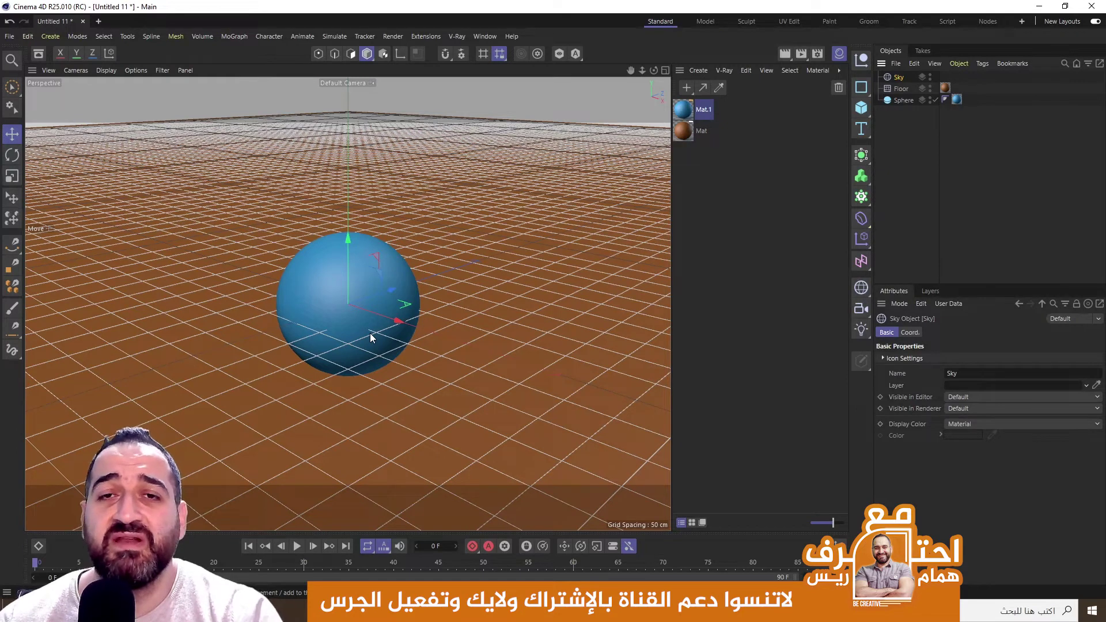
# - Delete the Sky object and add an Environment object in its place
pyautogui.press('Delete')
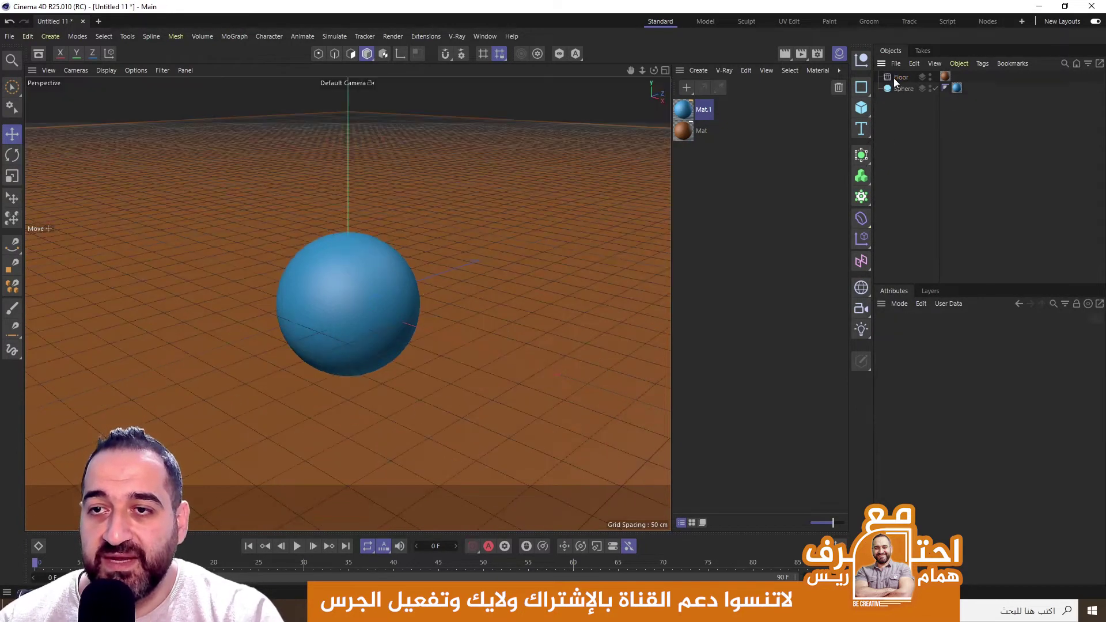
pyautogui.click(860, 290)
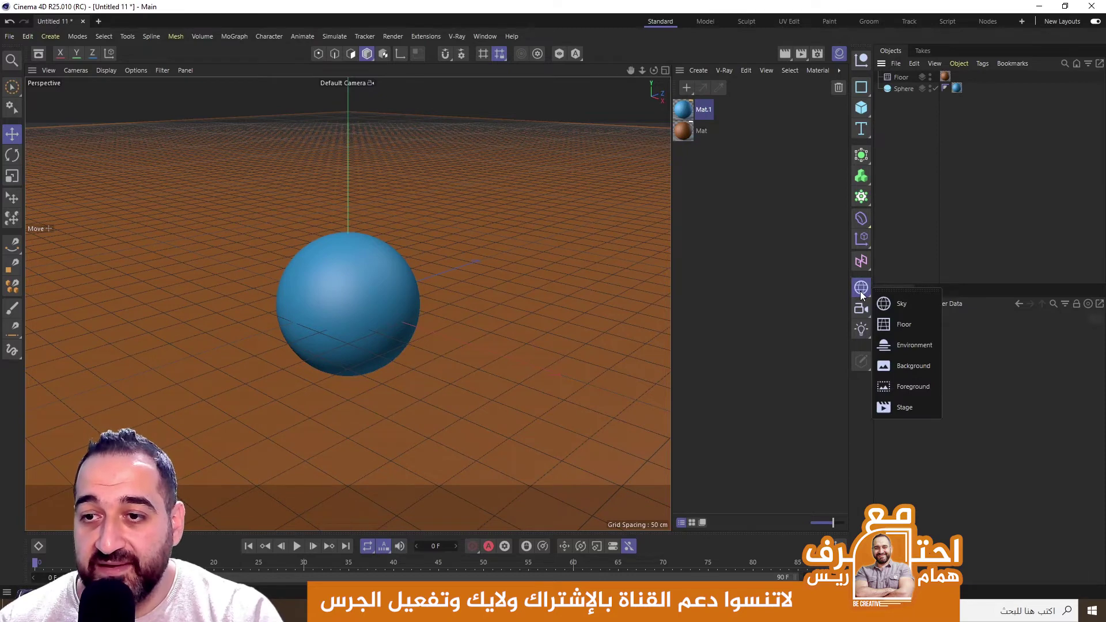
pyautogui.click(904, 347)
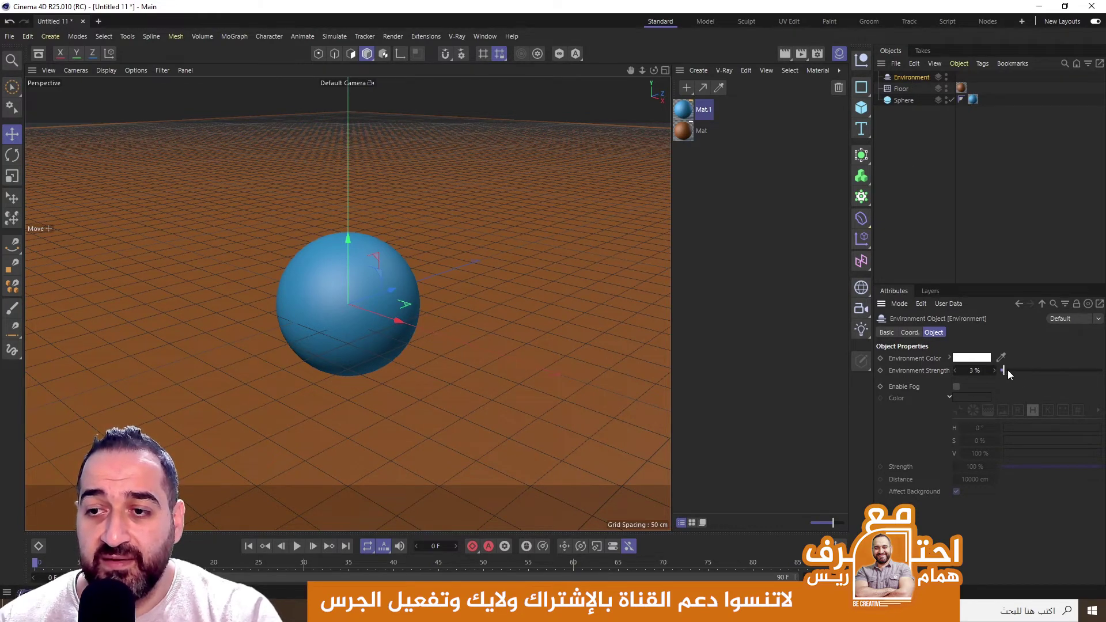
# - Set Environment Strength to about 59%, adjust its colour, and enable fog
pyautogui.moveTo(1002, 371)
pyautogui.mouseDown()
pyautogui.moveTo(1080, 375)
pyautogui.moveTo(1035, 374)
pyautogui.moveTo(1063, 373)
pyautogui.moveTo(1047, 374)
pyautogui.mouseUp()
pyautogui.click(981, 359)
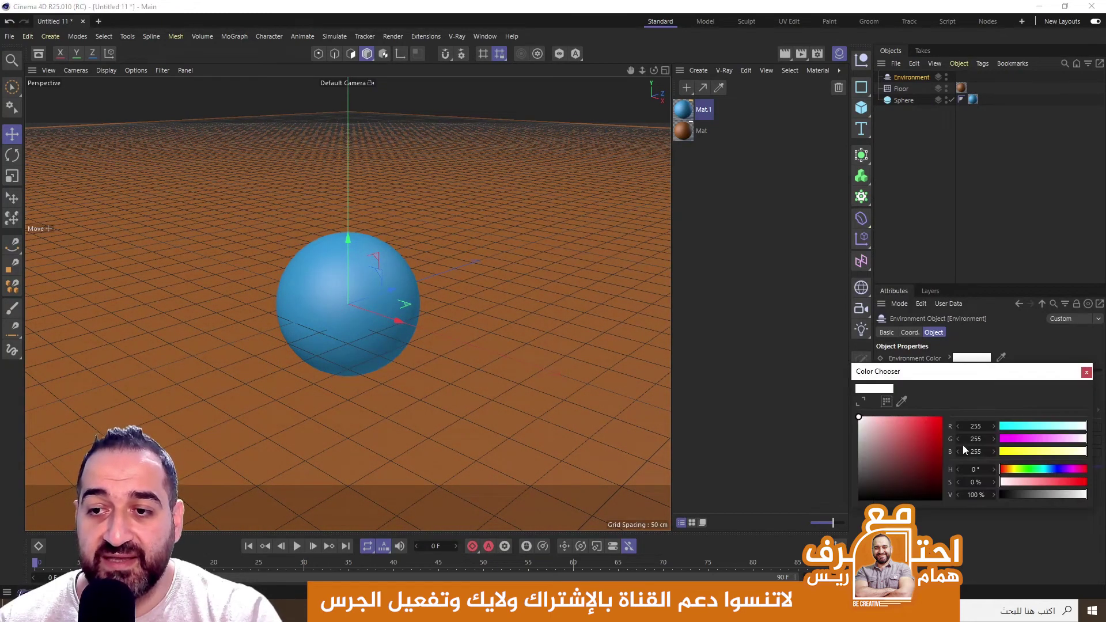
pyautogui.moveTo(921, 447)
pyautogui.mouseDown()
pyautogui.moveTo(938, 440)
pyautogui.moveTo(866, 422)
pyautogui.moveTo(916, 449)
pyautogui.moveTo(858, 417)
pyautogui.mouseUp()
pyautogui.click(1087, 372)
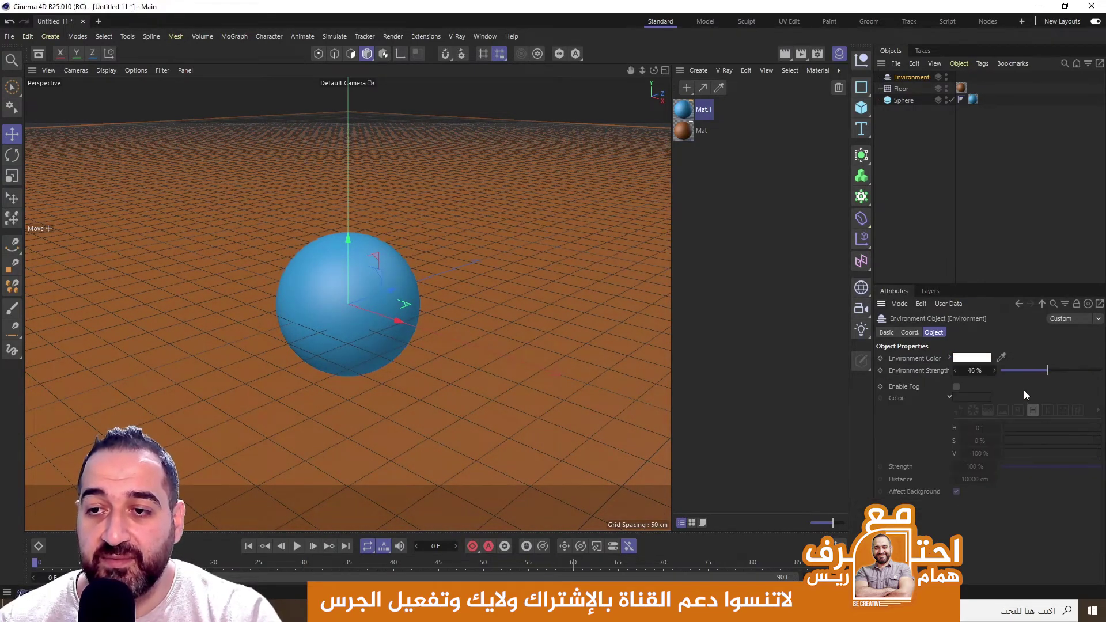
pyautogui.moveTo(1045, 369)
pyautogui.mouseDown()
pyautogui.moveTo(1074, 371)
pyautogui.moveTo(1065, 371)
pyautogui.mouseUp()
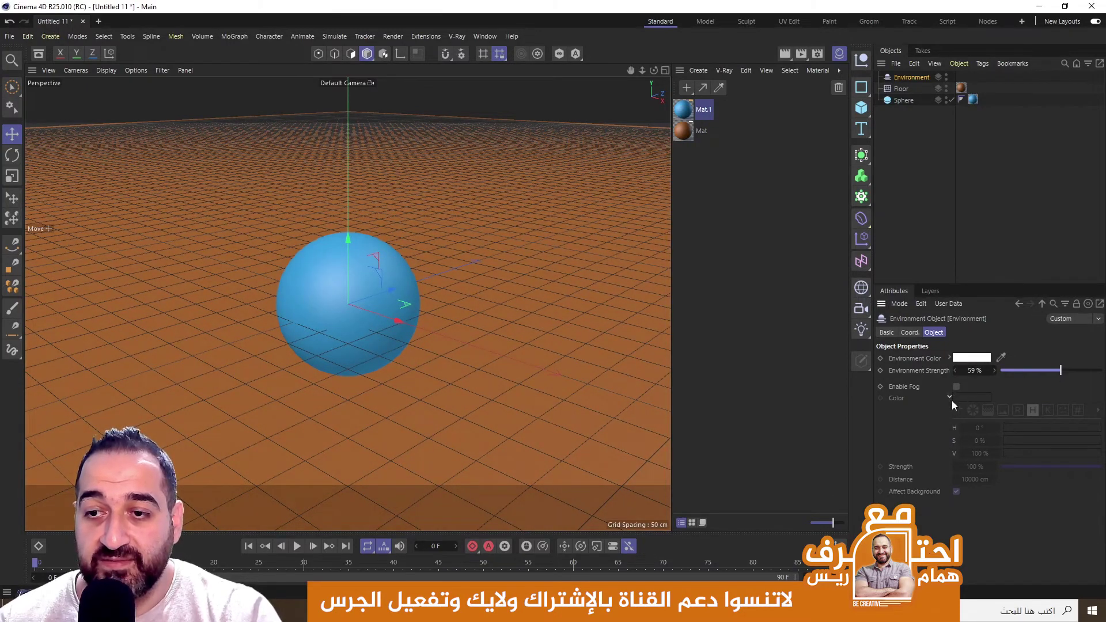
pyautogui.click(957, 386)
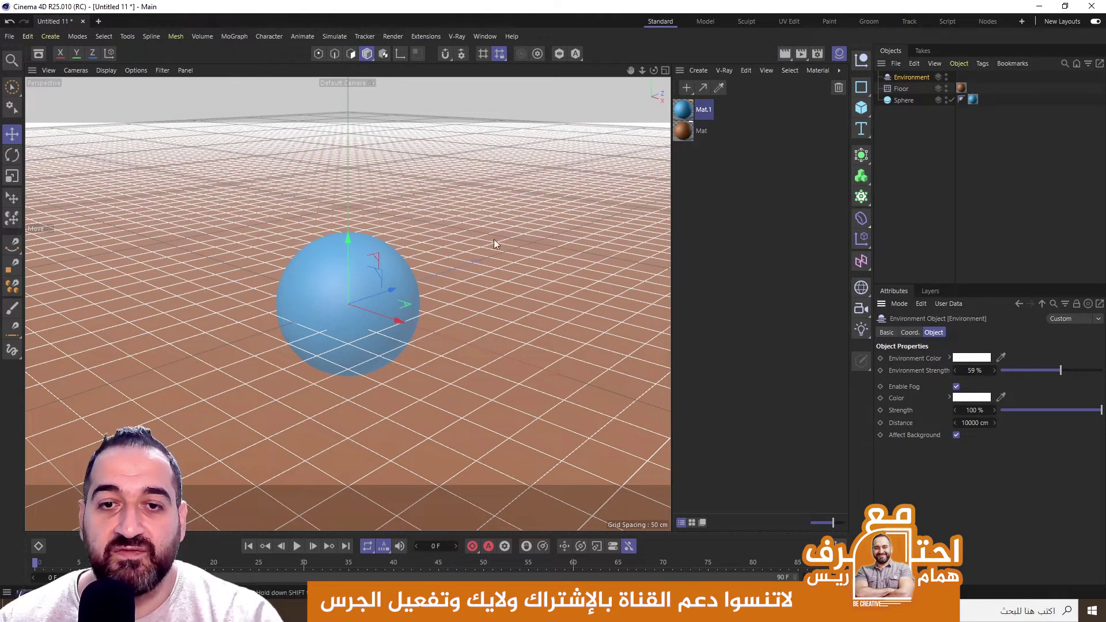
# - Render the foggy scene, then tint the fog red and render again
pyautogui.hotkey('ctrl', 'r')
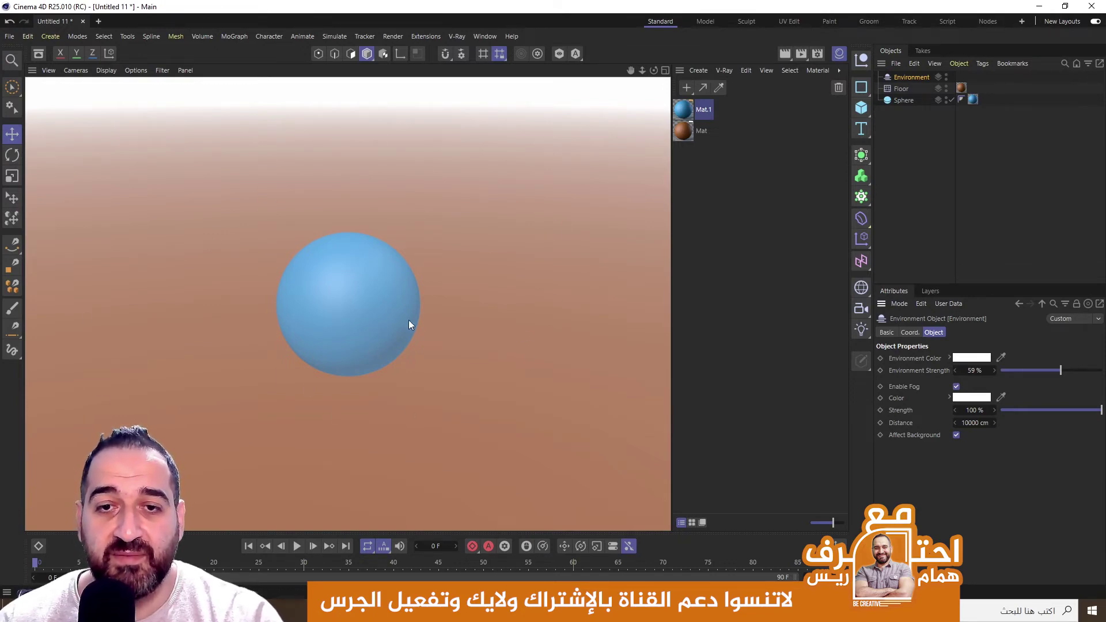
pyautogui.click(968, 398)
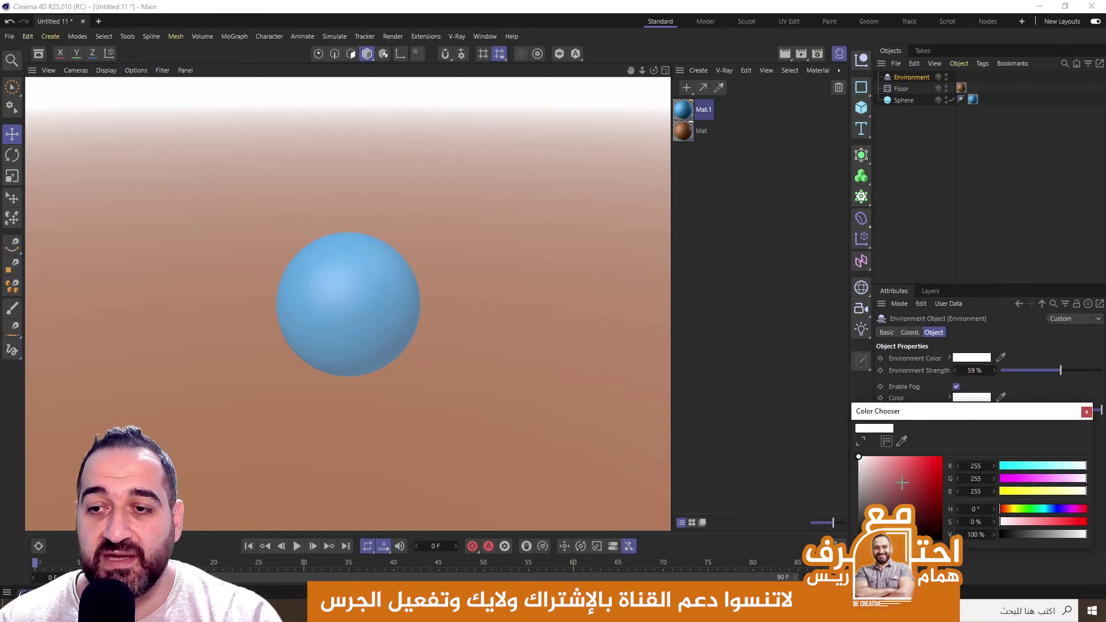
pyautogui.click(931, 482)
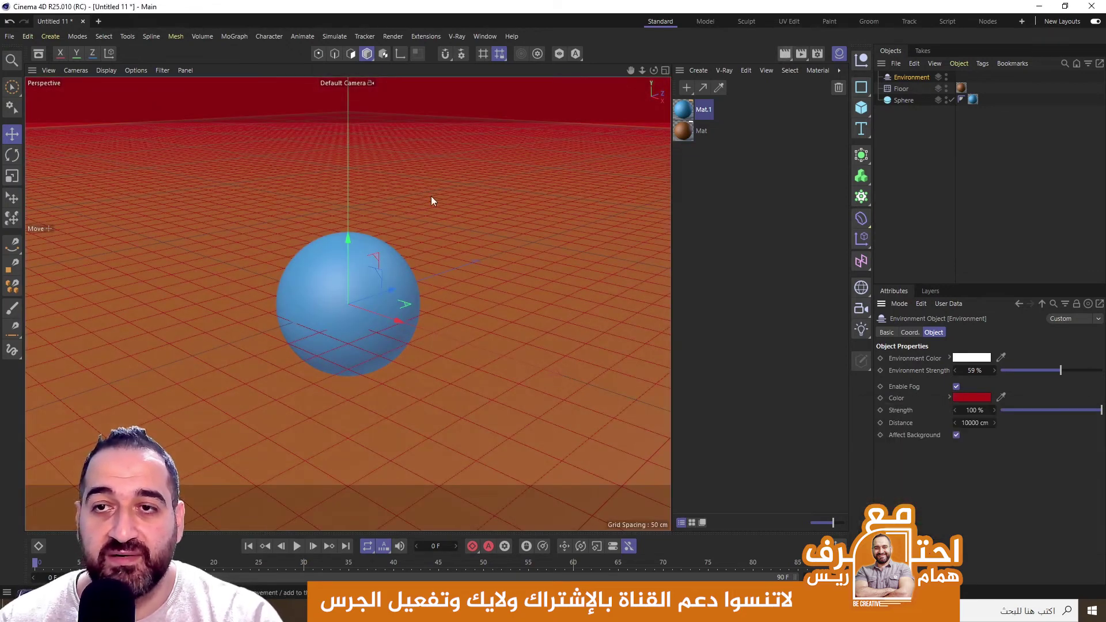
pyautogui.click(785, 53)
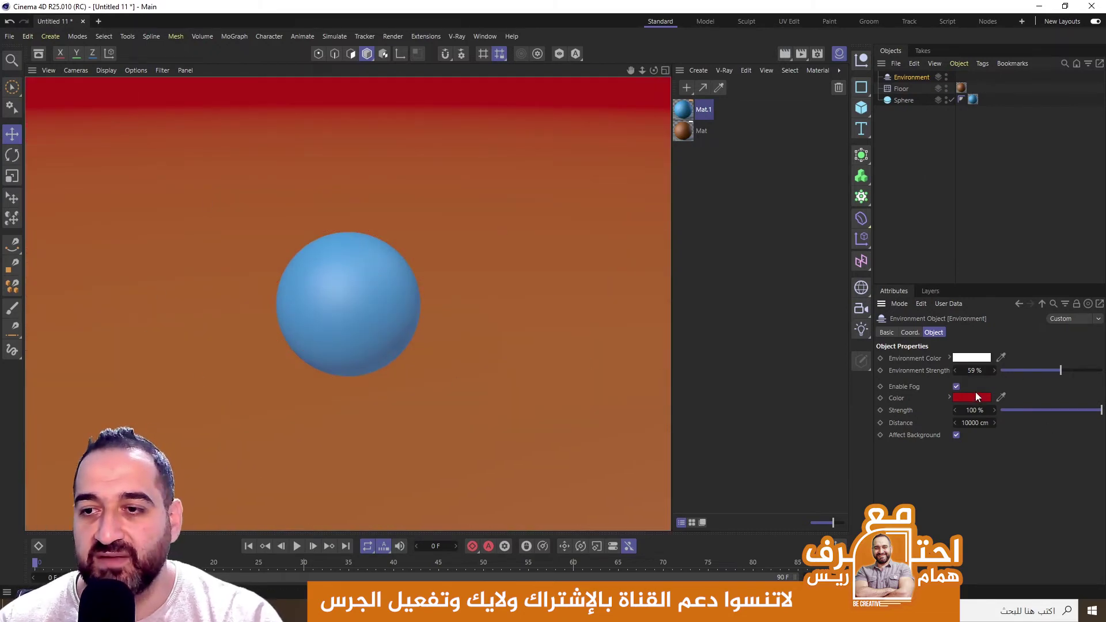
# - Select and delete the Environment object
pyautogui.click(928, 159)
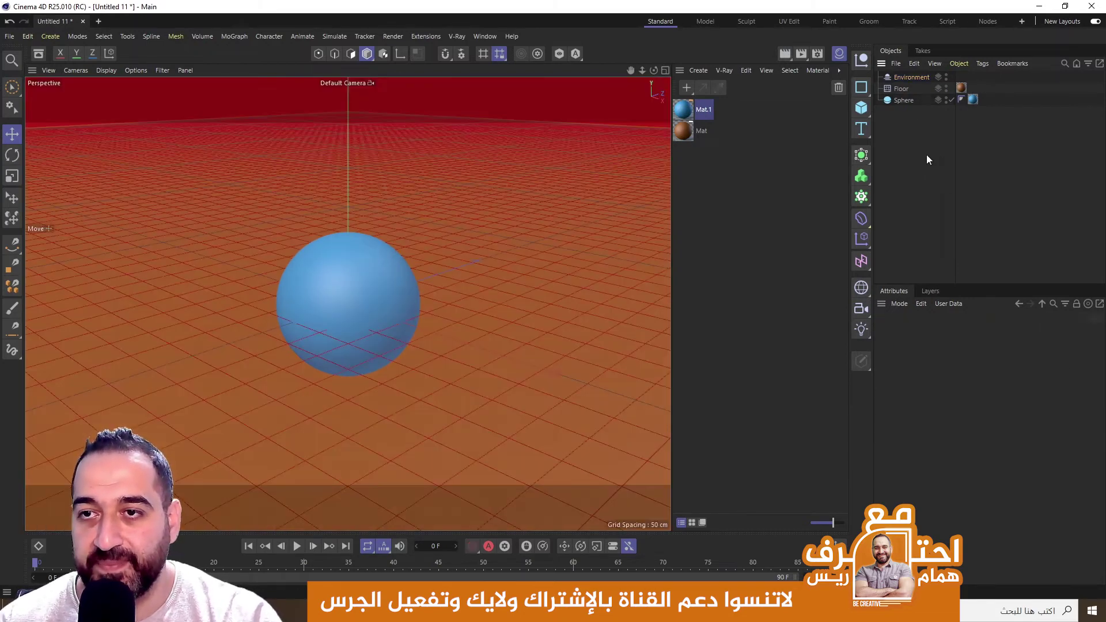
pyautogui.click(910, 78)
pyautogui.press('Delete')
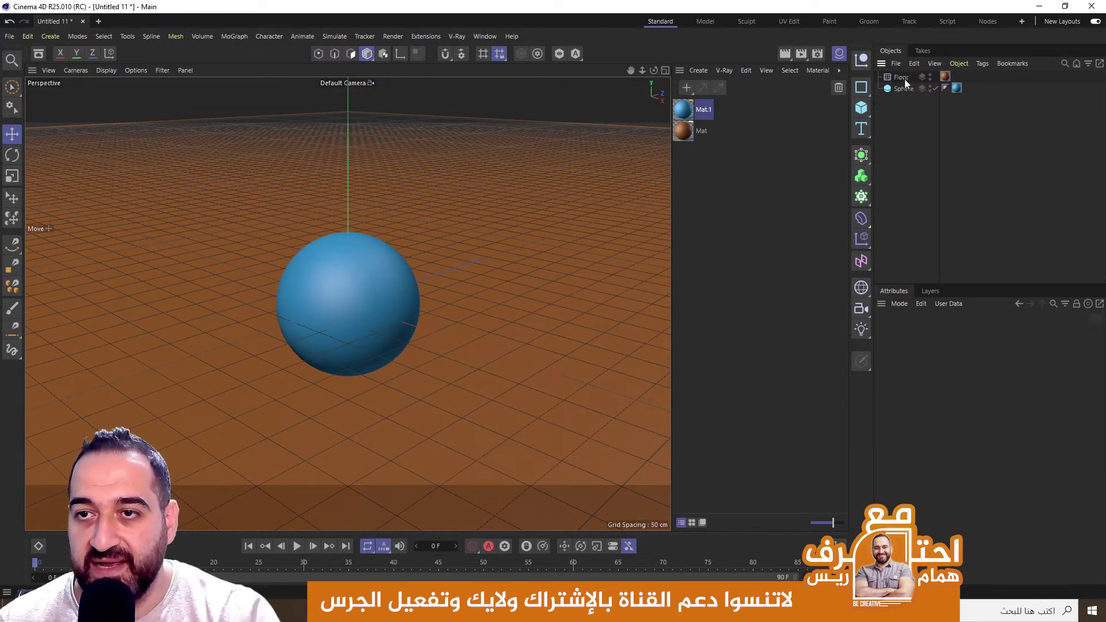
# - Delete the Floor, add a Background object, and render the sphere against grey
pyautogui.click(904, 77)
pyautogui.press('Delete')
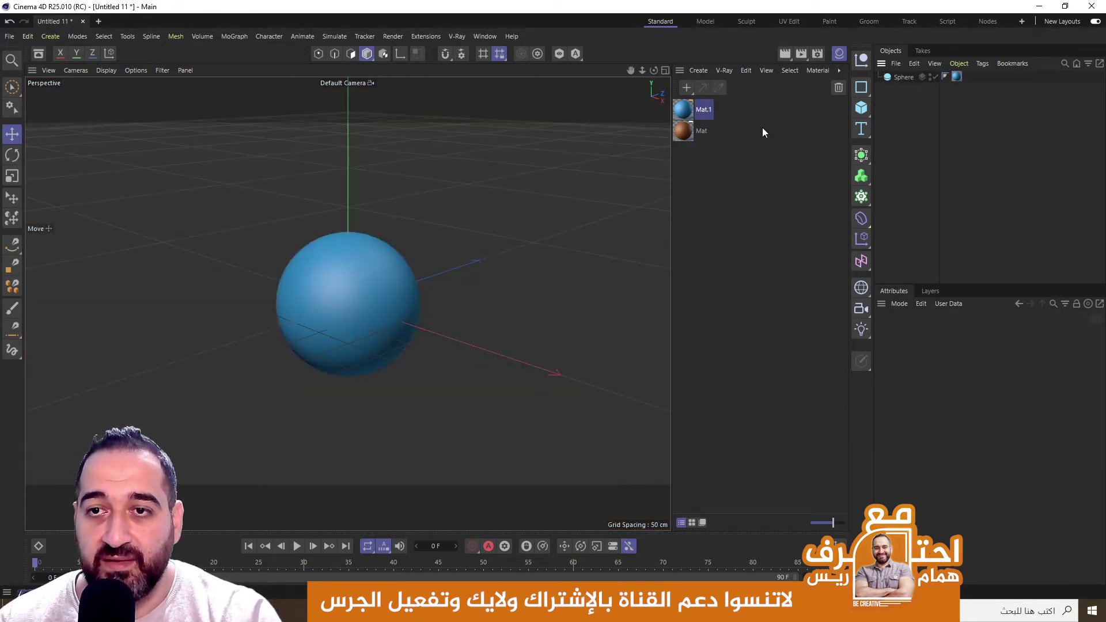
pyautogui.click(861, 289)
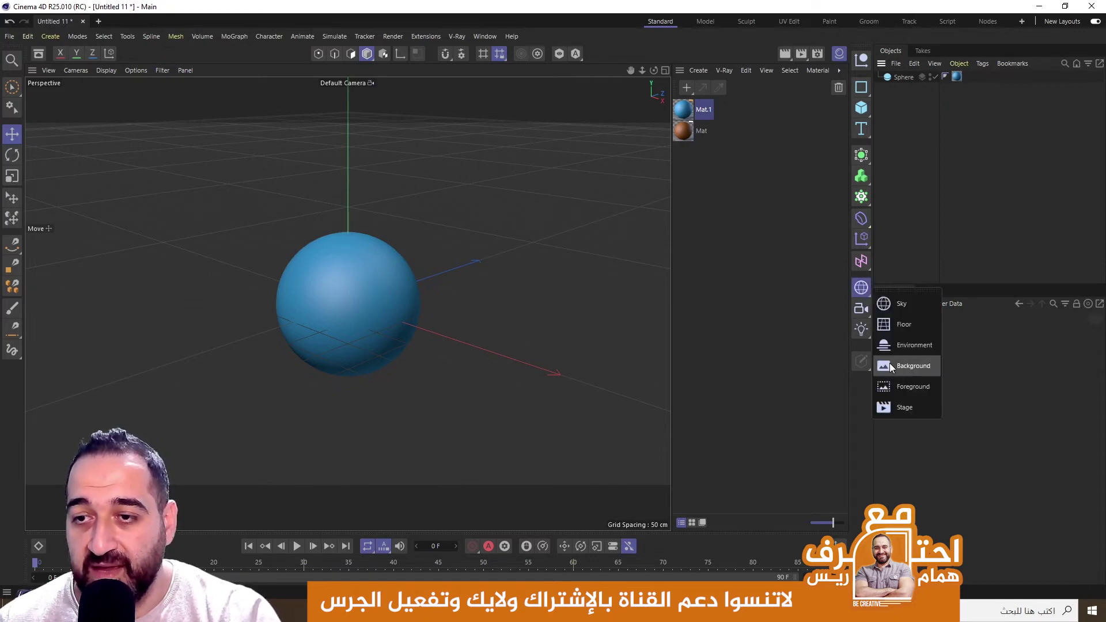
pyautogui.click(915, 366)
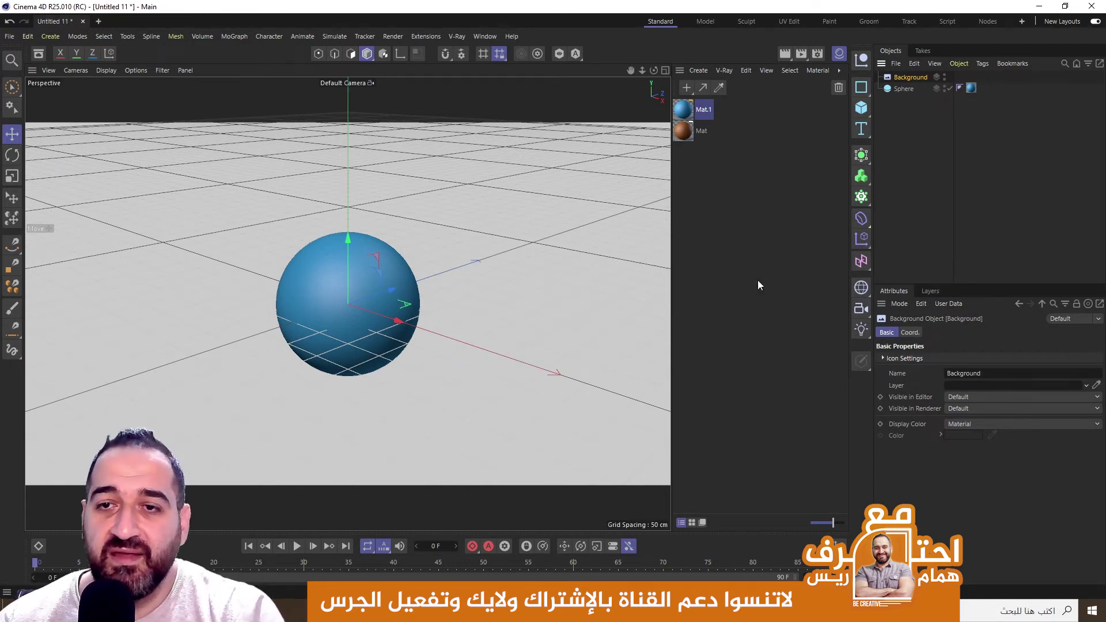
pyautogui.click(786, 54)
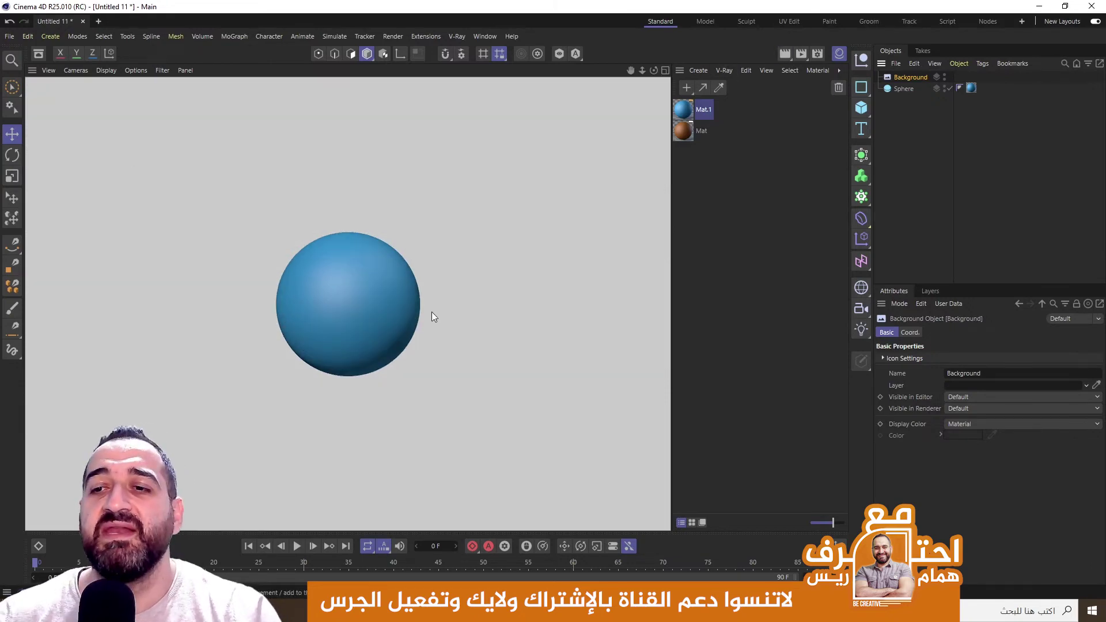
# - Apply the orange Mat material to the Background and render the view to preview it
pyautogui.click(691, 190)
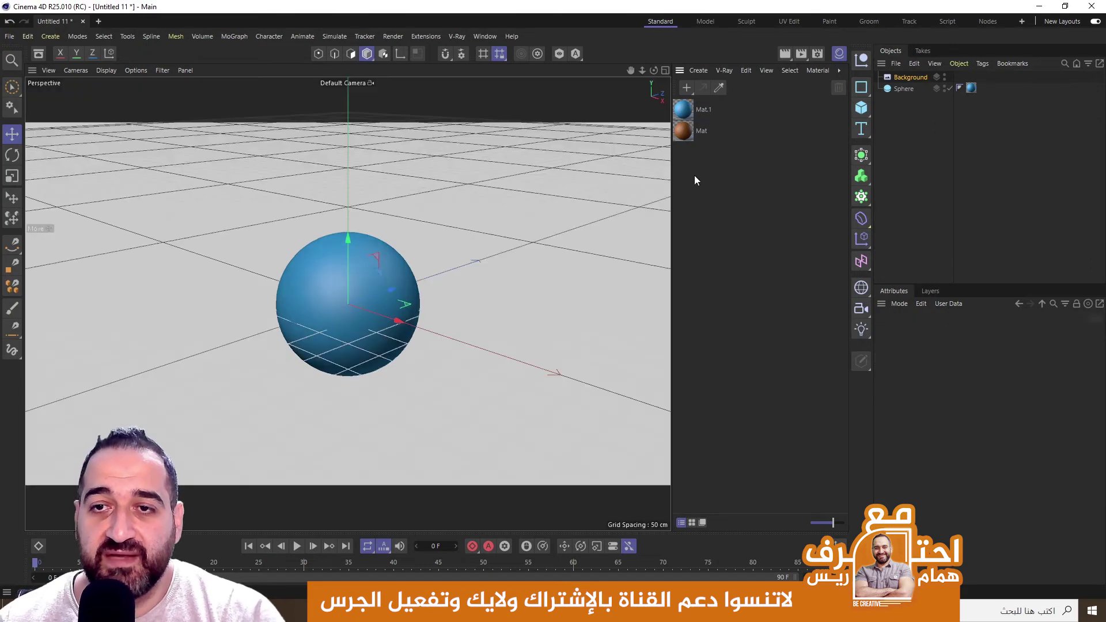
pyautogui.moveTo(899, 78); pyautogui.dragTo(900, 78)
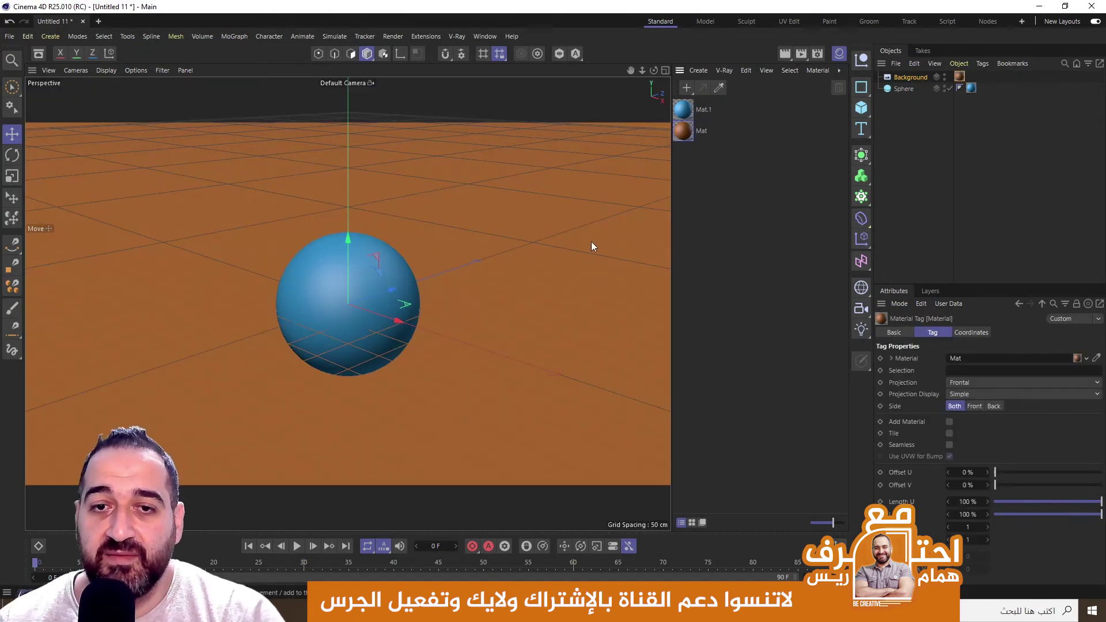
pyautogui.click(785, 54)
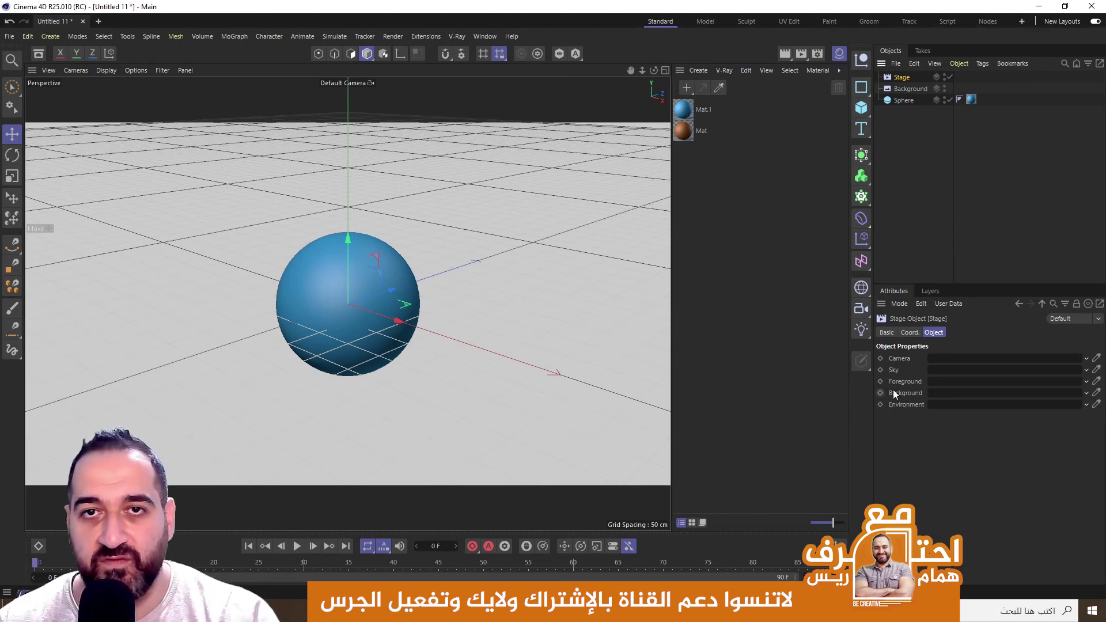
pyautogui.keyDown('ctrl'); pyautogui.click(901, 78); pyautogui.keyUp('ctrl')
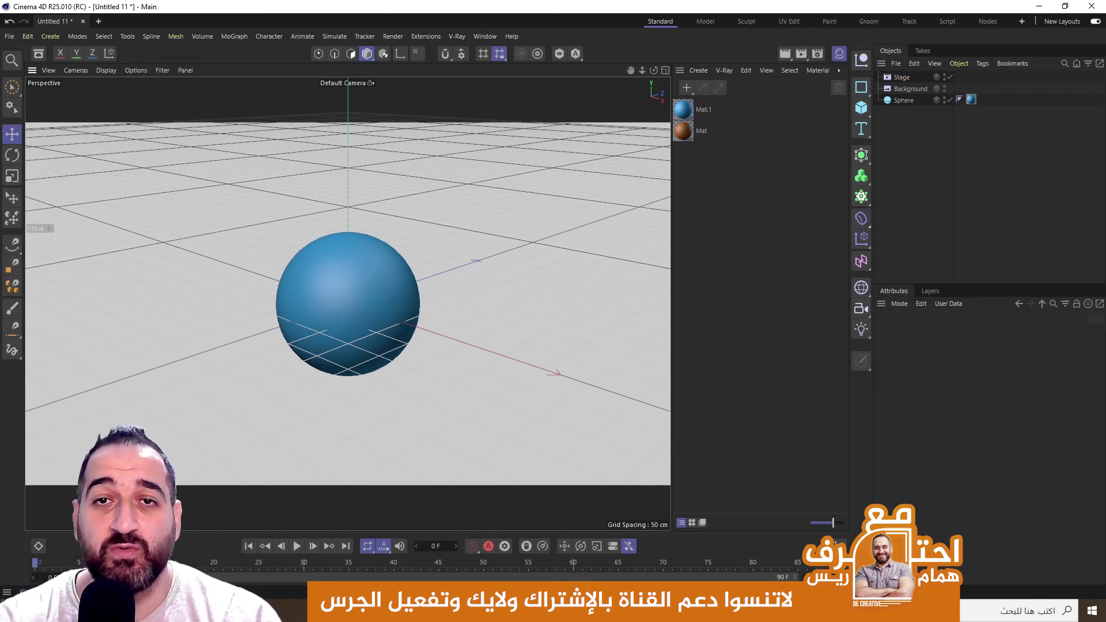